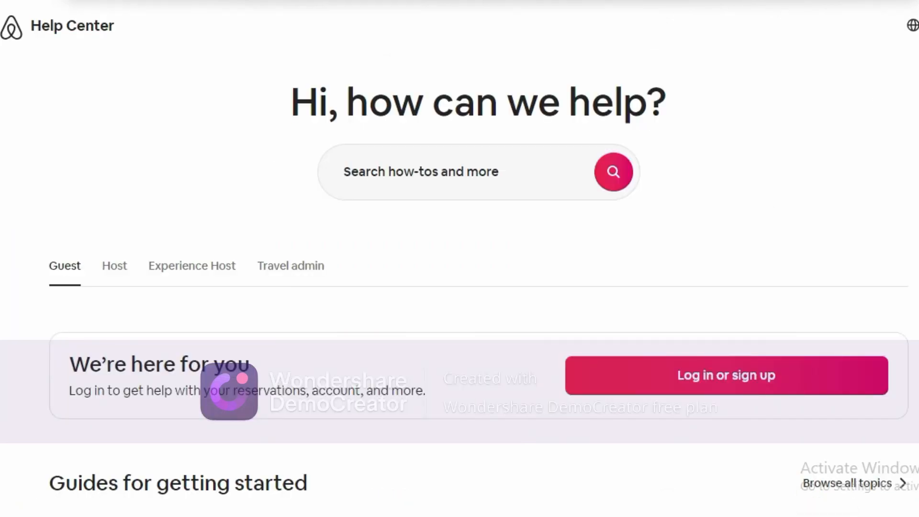
Look through the Airbnb Help Center guides and articles and the About us page with its Fast facts
scroll(459, 258, down, 8)
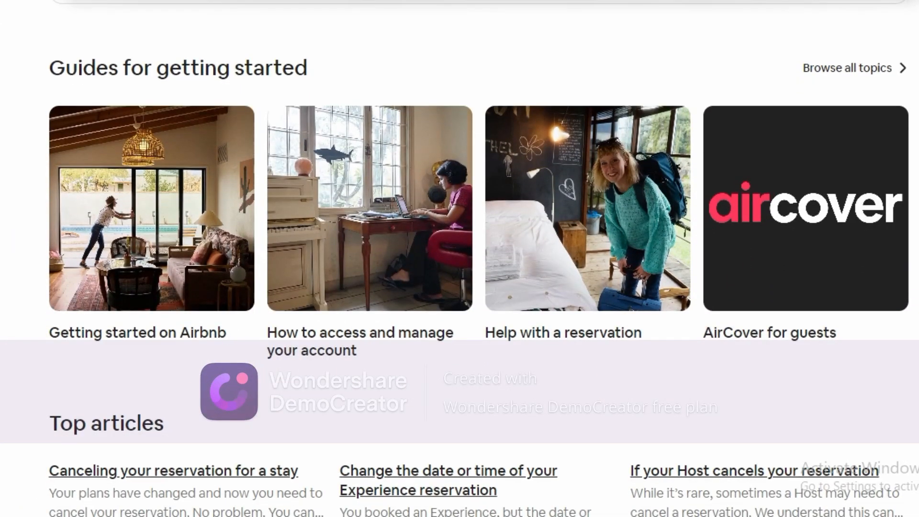
scroll(459, 258, down, 7)
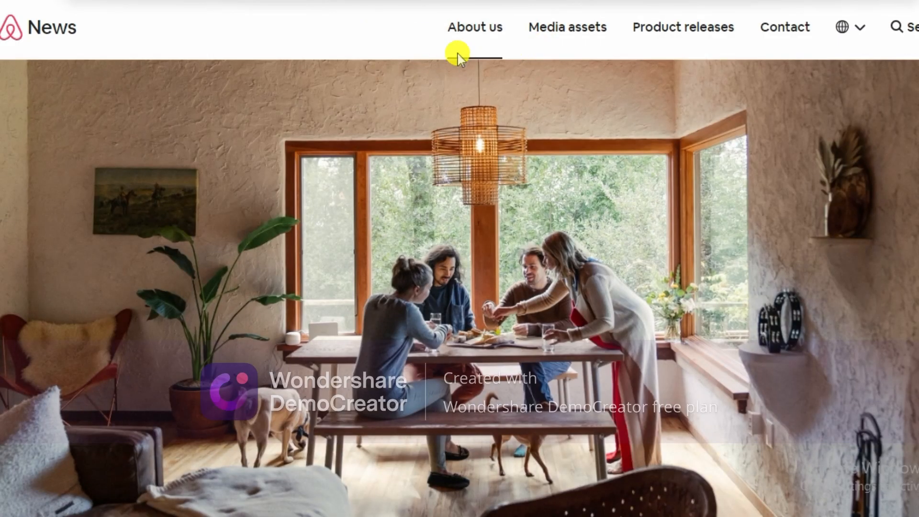
scroll(460, 259, down, 5)
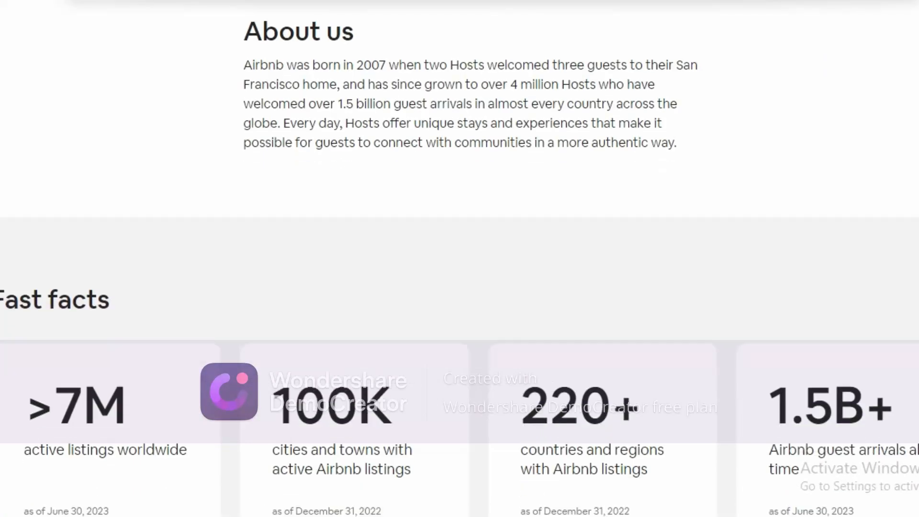
scroll(460, 258, down, 5)
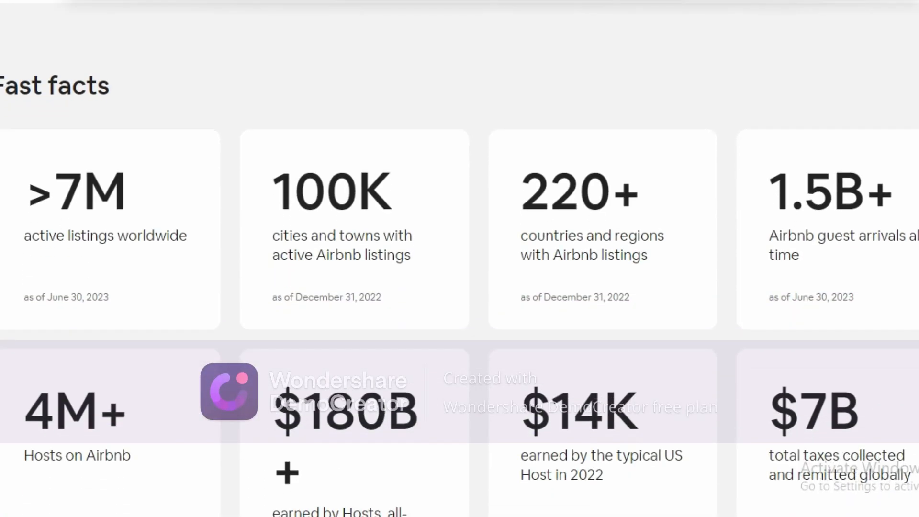
scroll(459, 258, down, 4)
scroll(459, 259, down, 10)
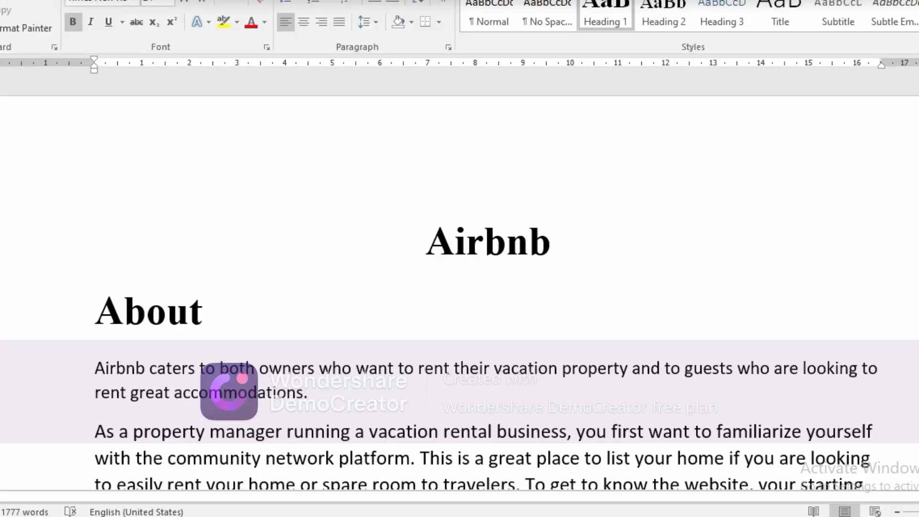
Read through the Airbnb Word document, including its About, FAQ, trip information and health and safety guideline sections
scroll(459, 258, down, 5)
scroll(459, 283, down, 10)
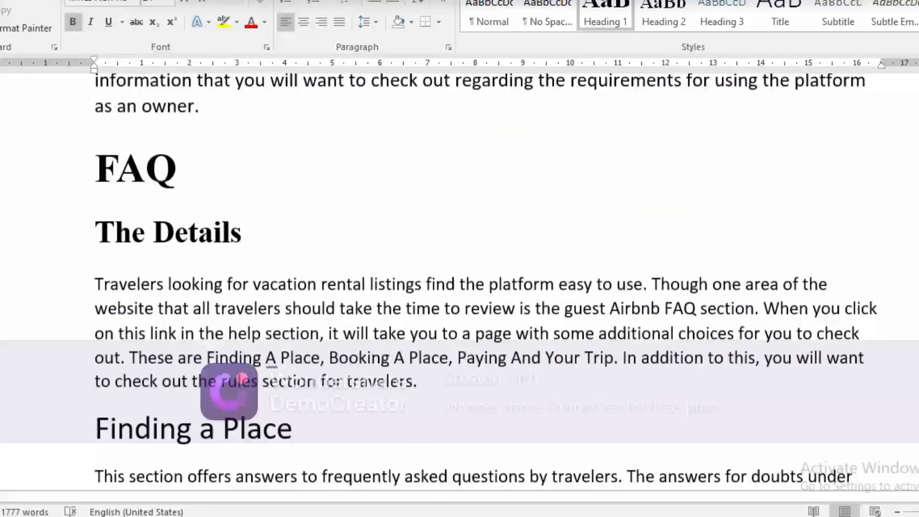
scroll(460, 283, down, 15)
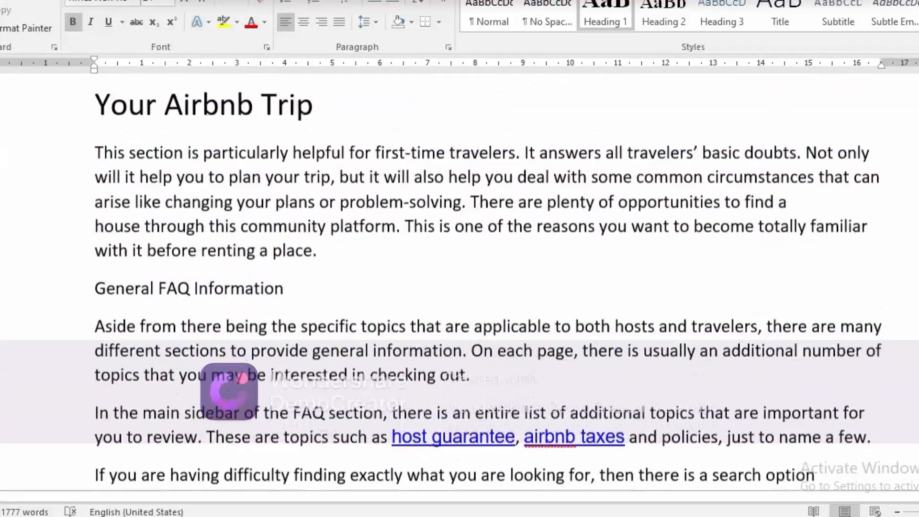
scroll(460, 283, down, 15)
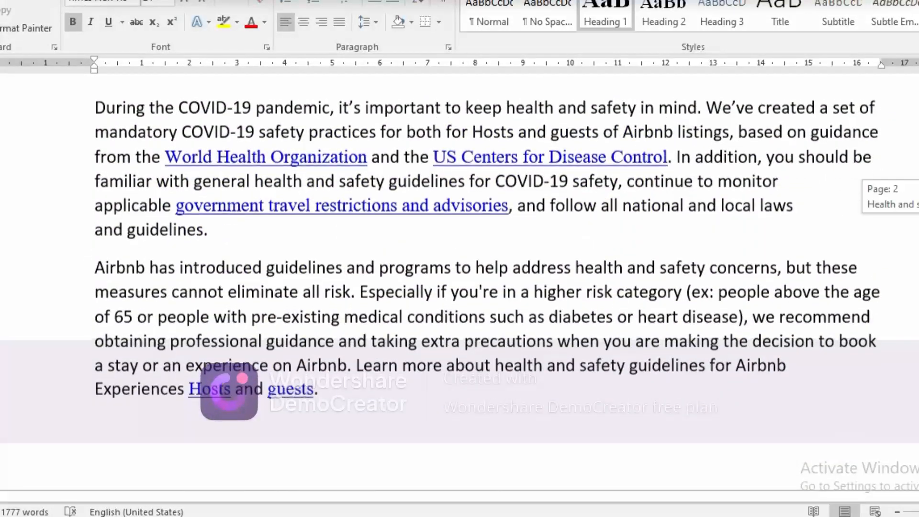
scroll(460, 283, down, 15)
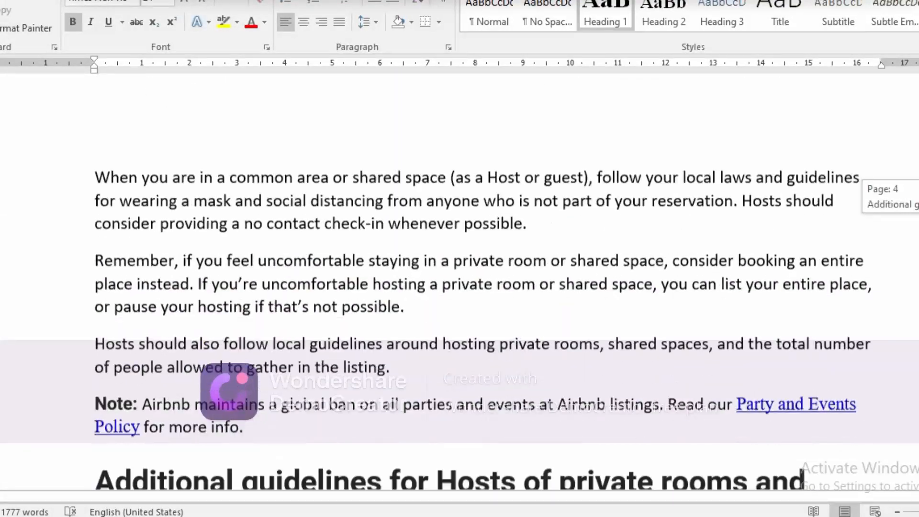
scroll(460, 282, down, 12)
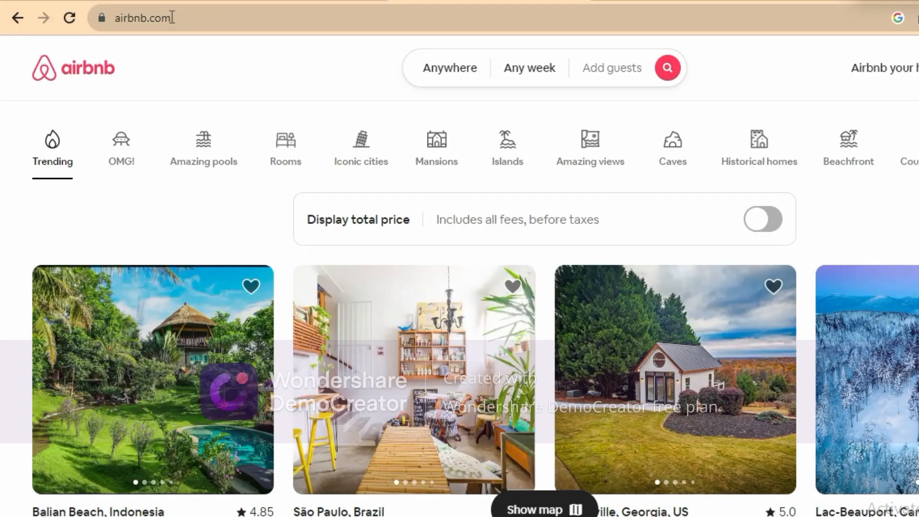
Copy the airbnb.com address from the browser showing the Airbnb home page
click(172, 18)
right_click(155, 22)
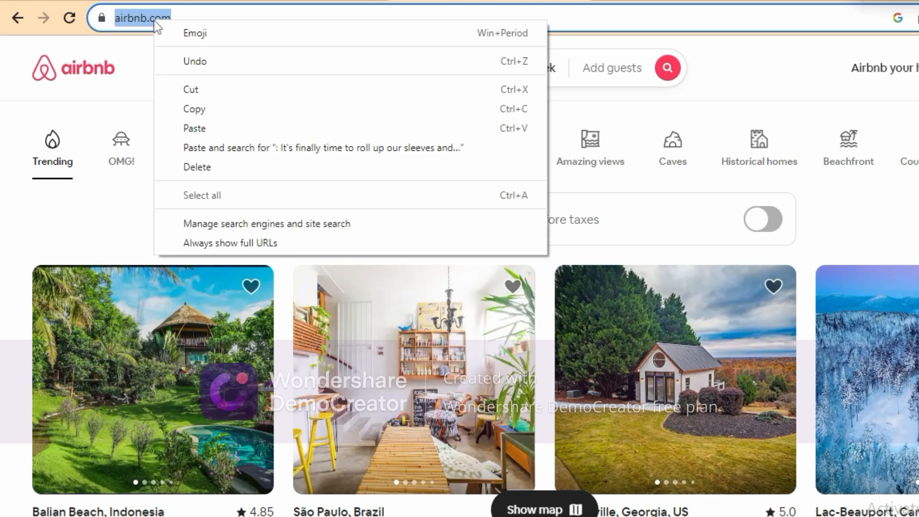
click(211, 116)
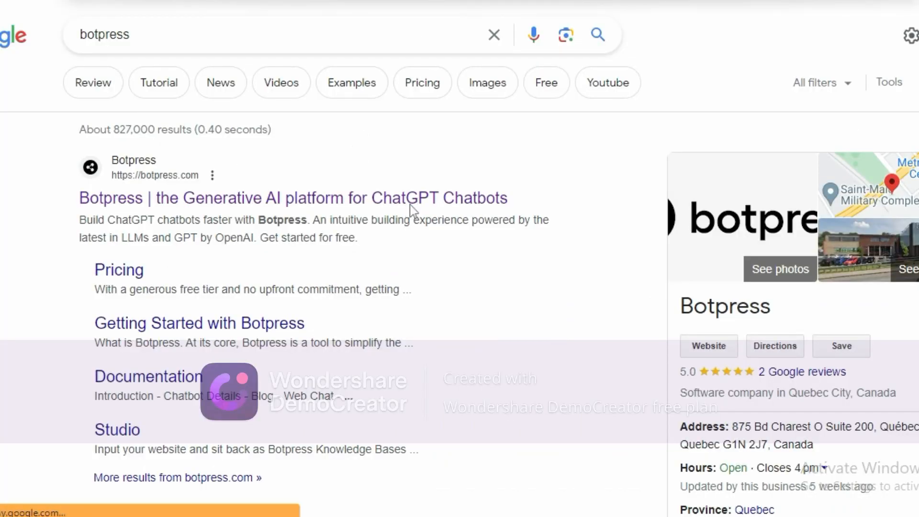
Open Botpress from the Google results and create a new chatbot from the Basic (empty) template
click(410, 210)
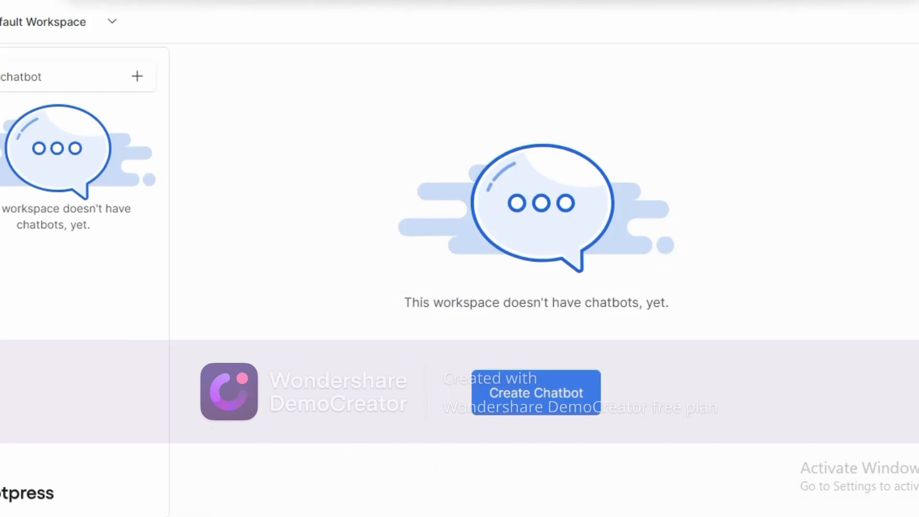
click(580, 403)
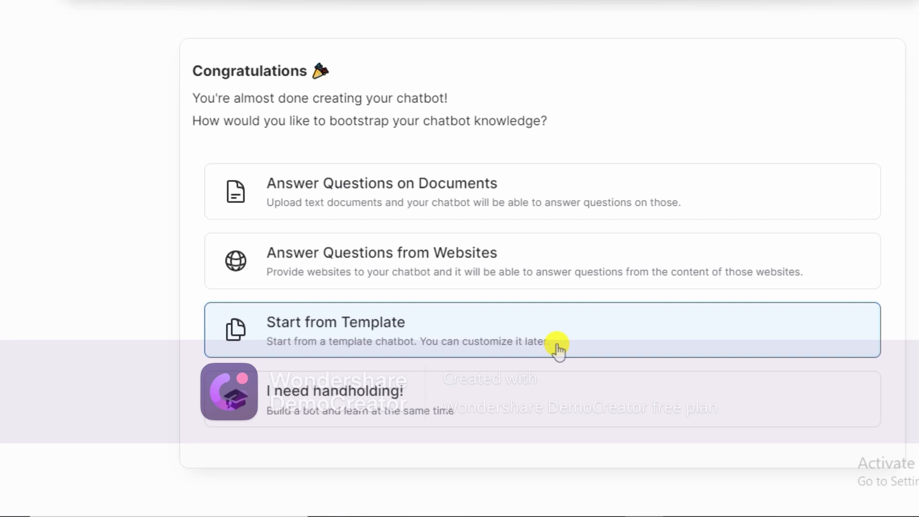
click(558, 349)
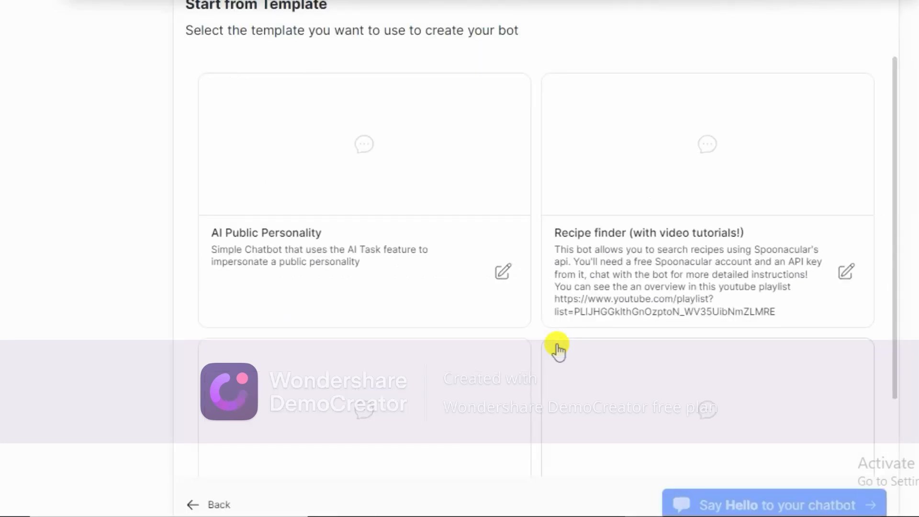
scroll(902, 250, down, 2)
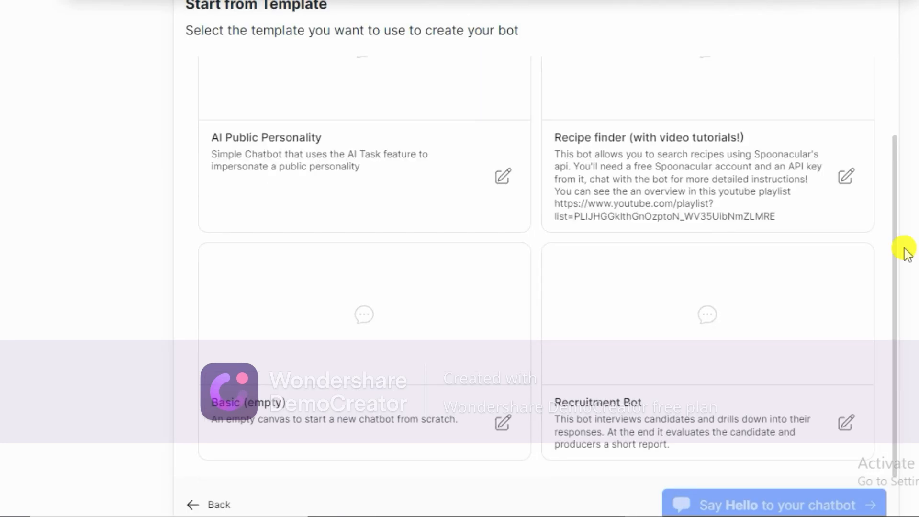
click(287, 327)
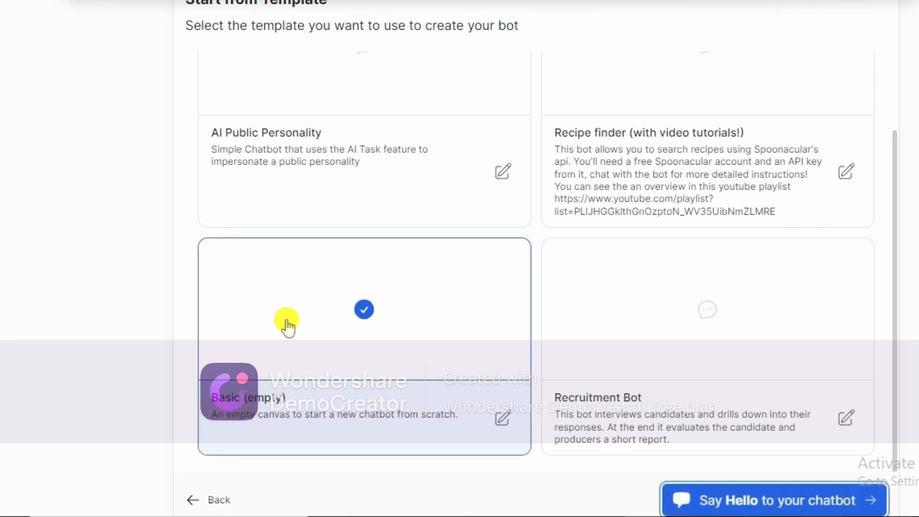
click(738, 499)
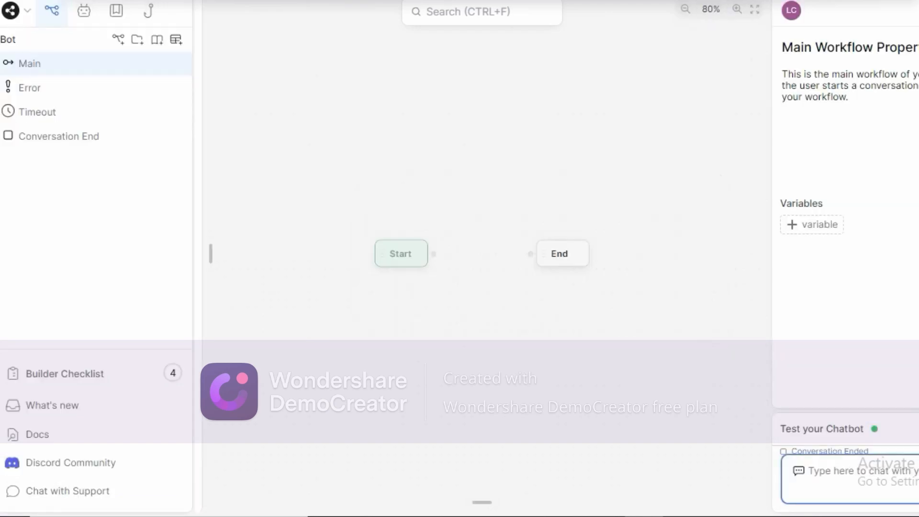
Rename the chatbot as "Customer Service Advisor" in its general settings
click(345, 277)
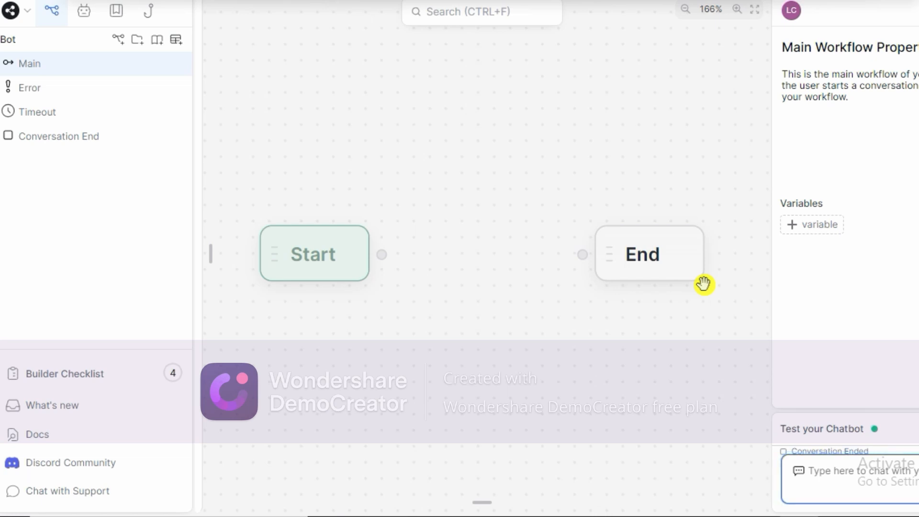
click(17, 10)
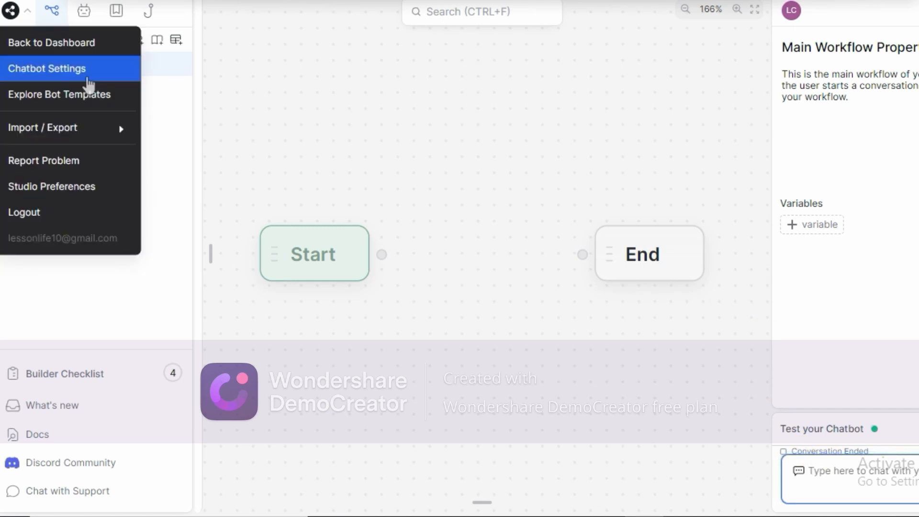
click(87, 84)
click(672, 237)
text(Custome)
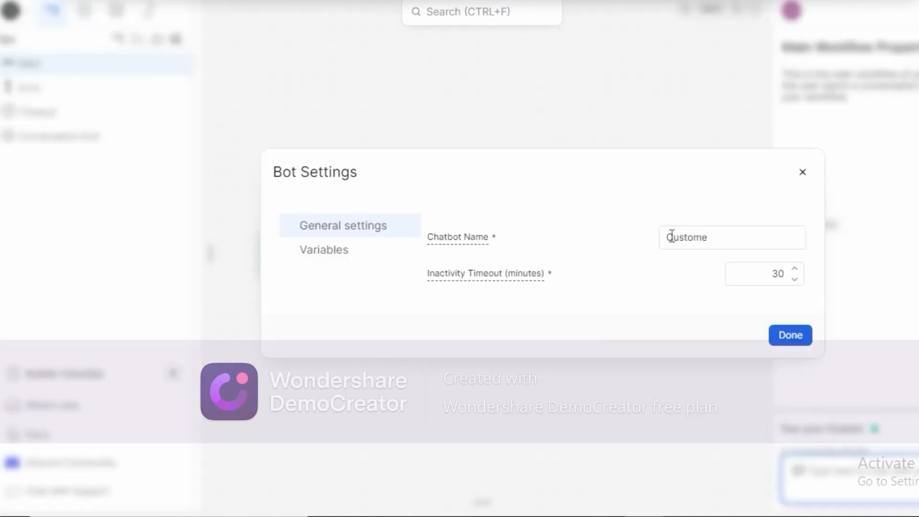
text(r Service )
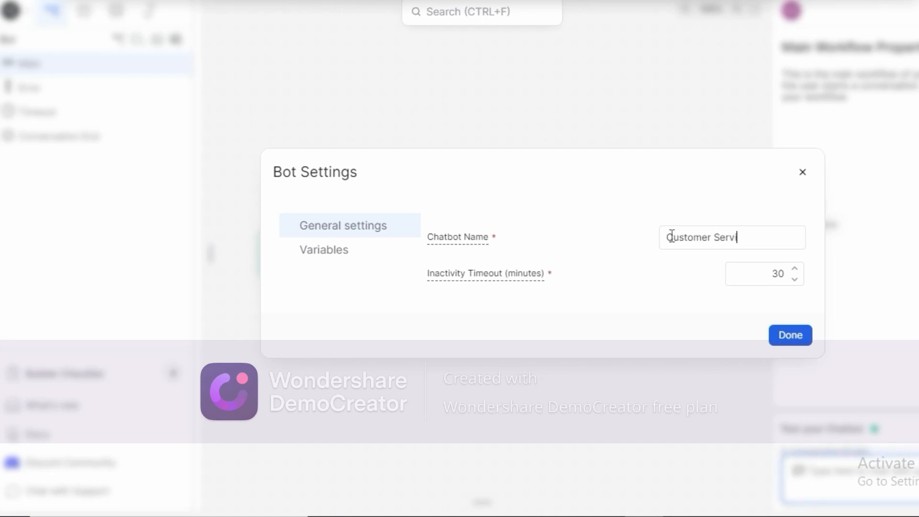
text(Advisor)
click(790, 337)
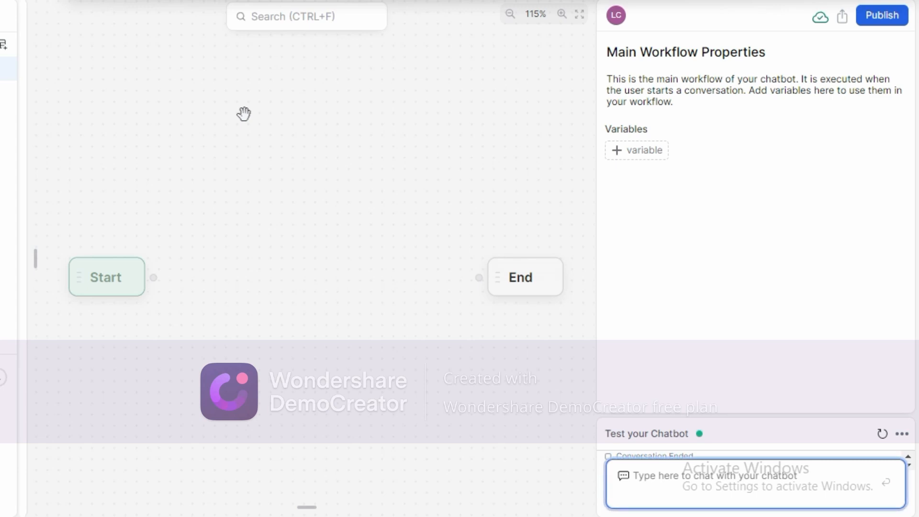
Add a standard node named "Introduction" to the Main workflow and connect the Start node to it
right_click(245, 117)
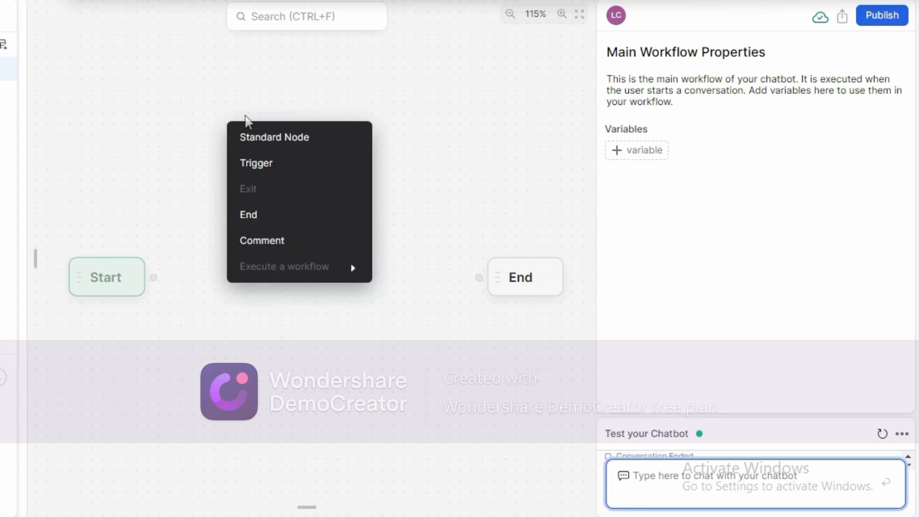
click(272, 139)
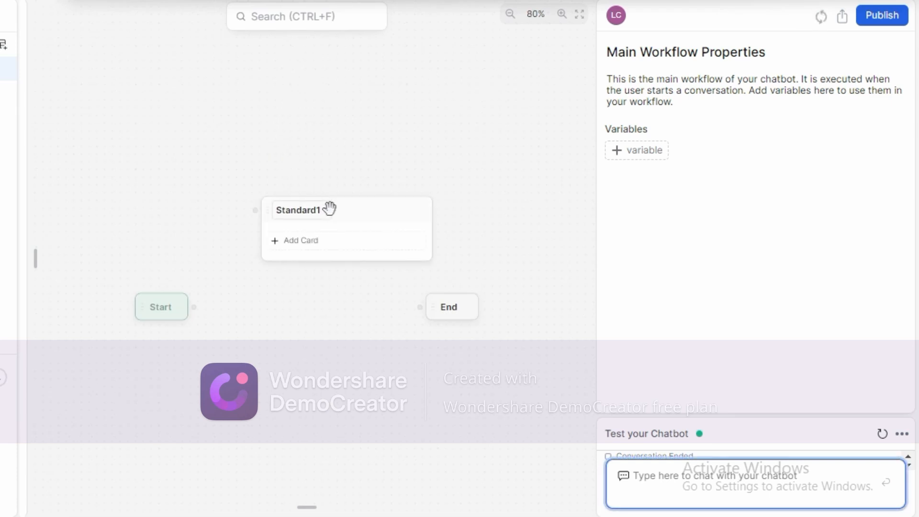
click(317, 216)
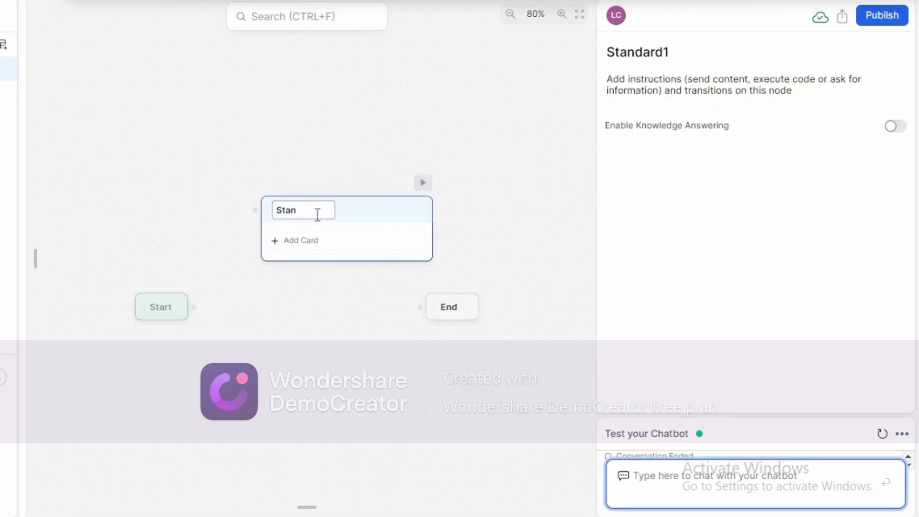
key(BackSpace)
text(Introduction)
key(Return)
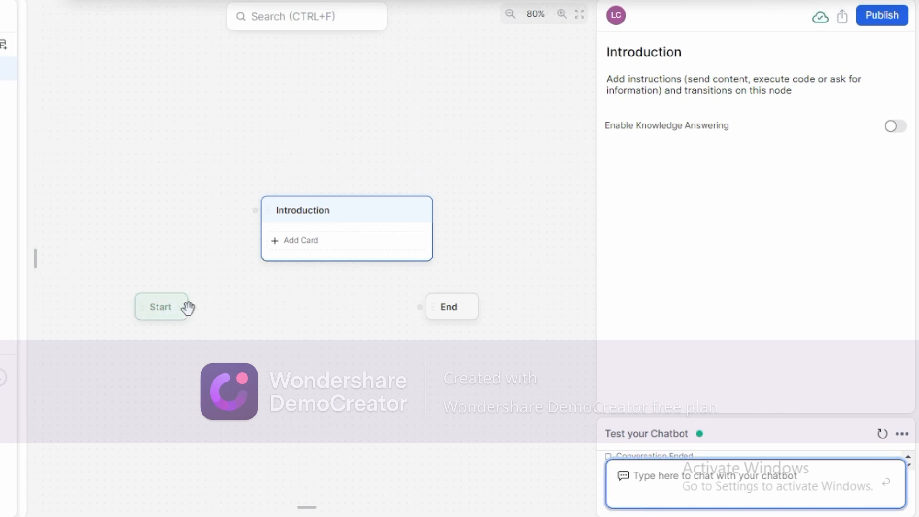
drag(194, 307, 250, 218)
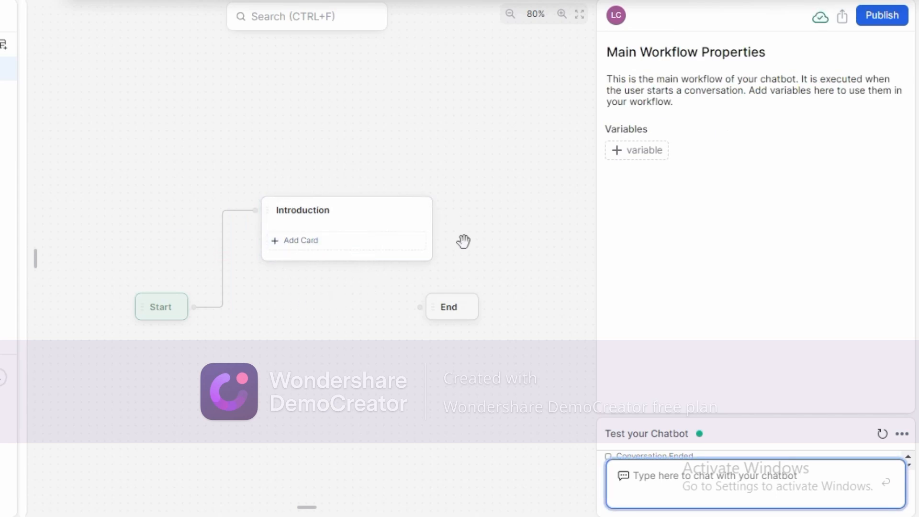
Add a Text card to Introduction saying "Welcome to Airbnb I am your personalized travel advisor today!" and link Start to the node
click(371, 255)
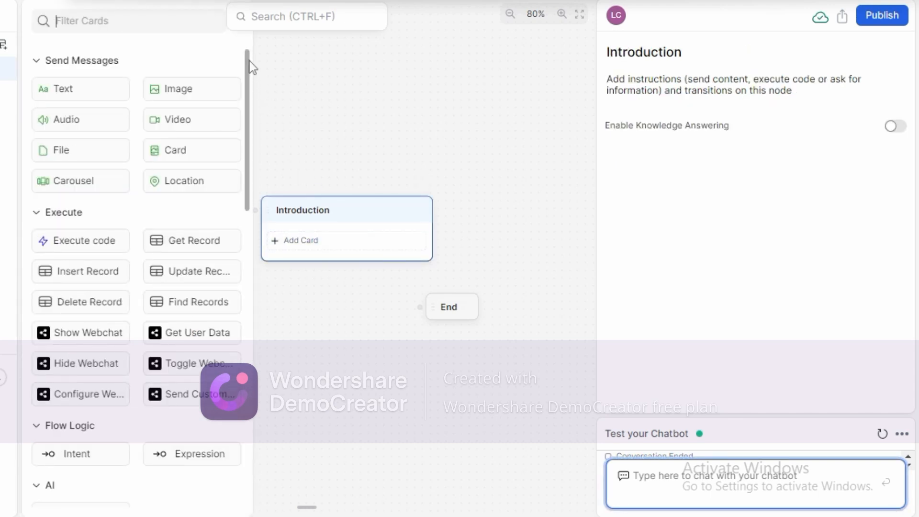
drag(246, 61, 235, 37)
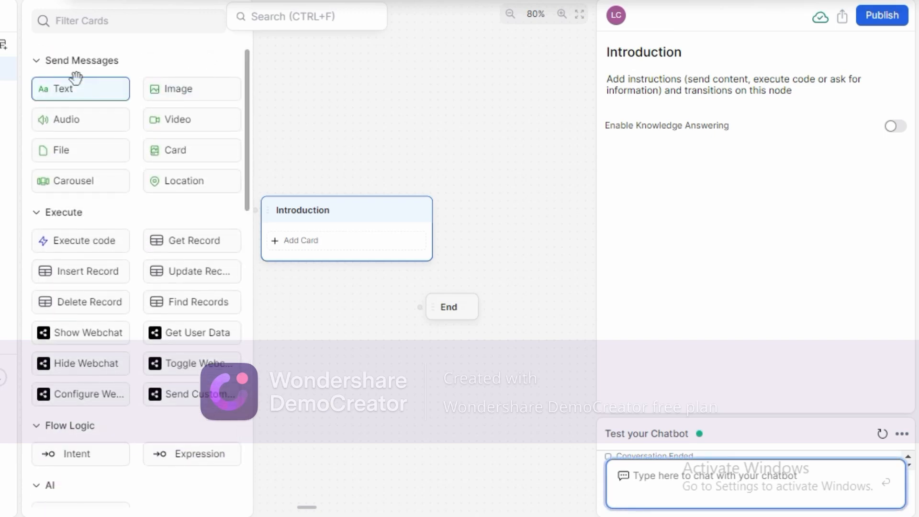
click(66, 89)
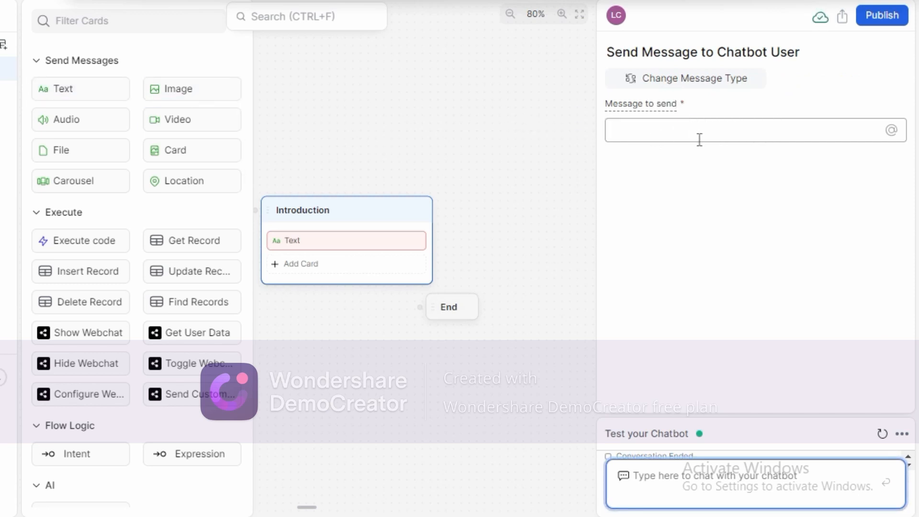
click(680, 131)
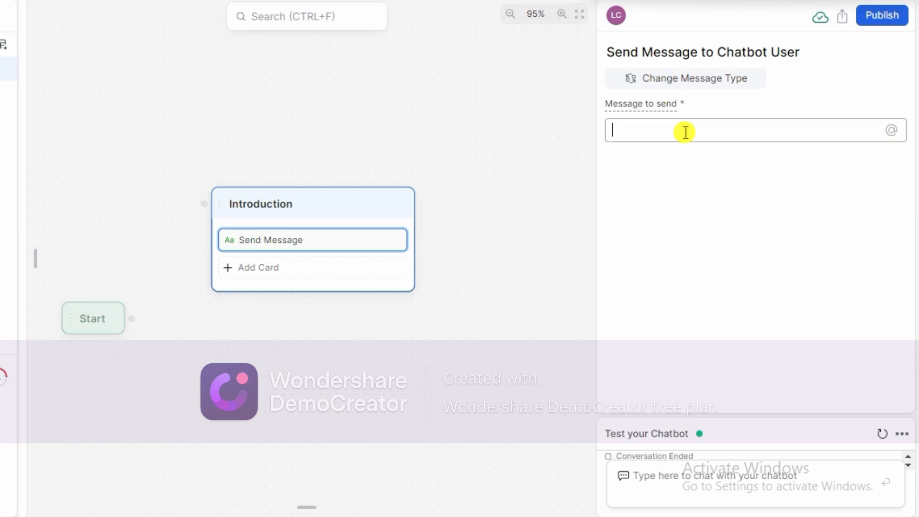
text(Welcome to Airbnb I am your personalized travel advisor today!)
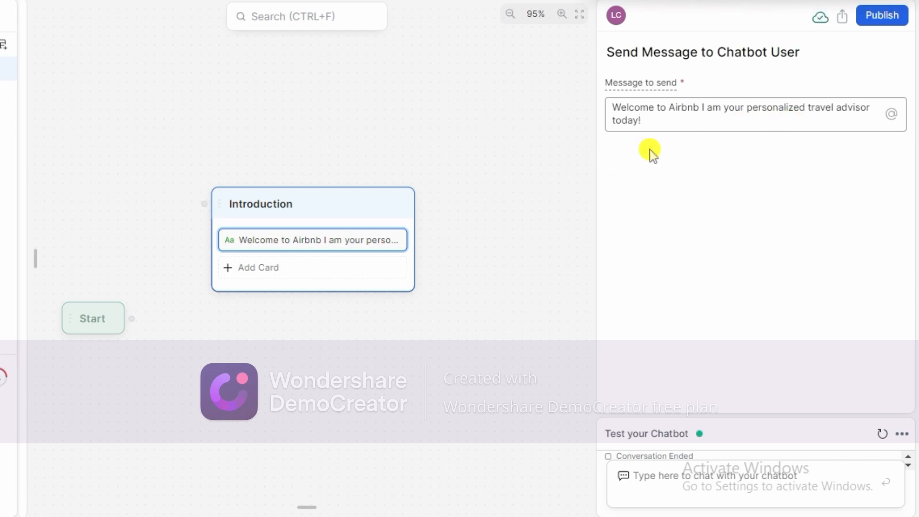
drag(131, 321, 201, 216)
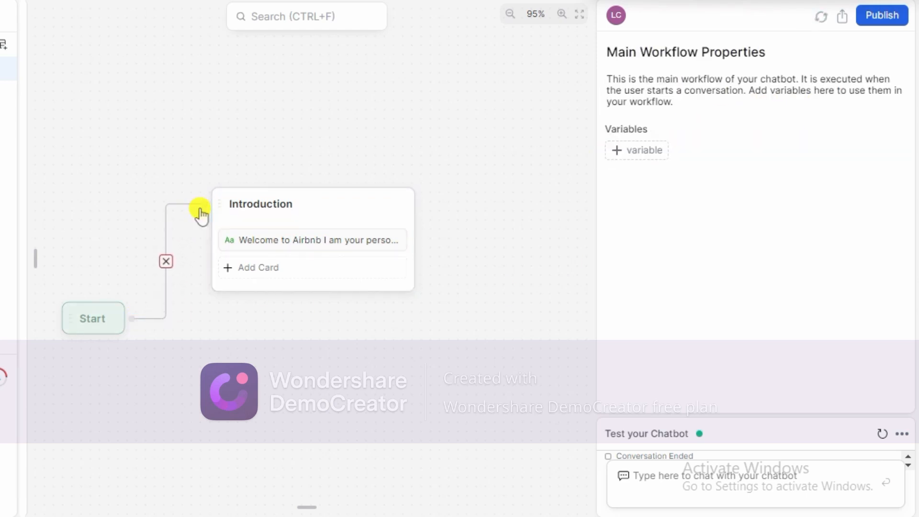
Add a standard node named "Questions" to the right of the Introduction node
right_click(472, 167)
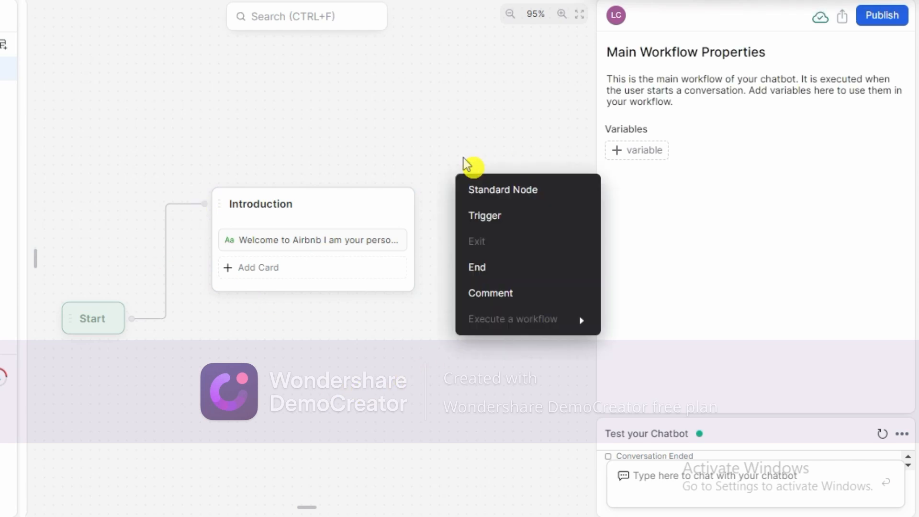
click(496, 187)
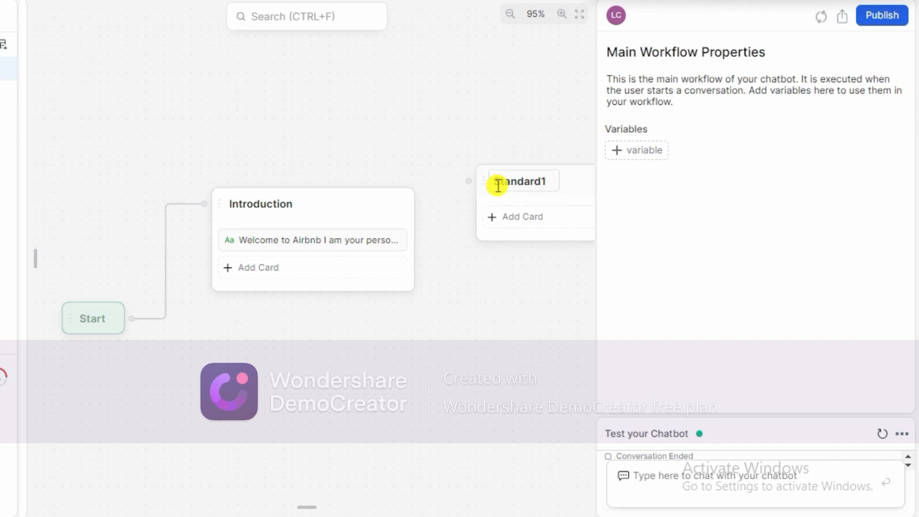
click(551, 186)
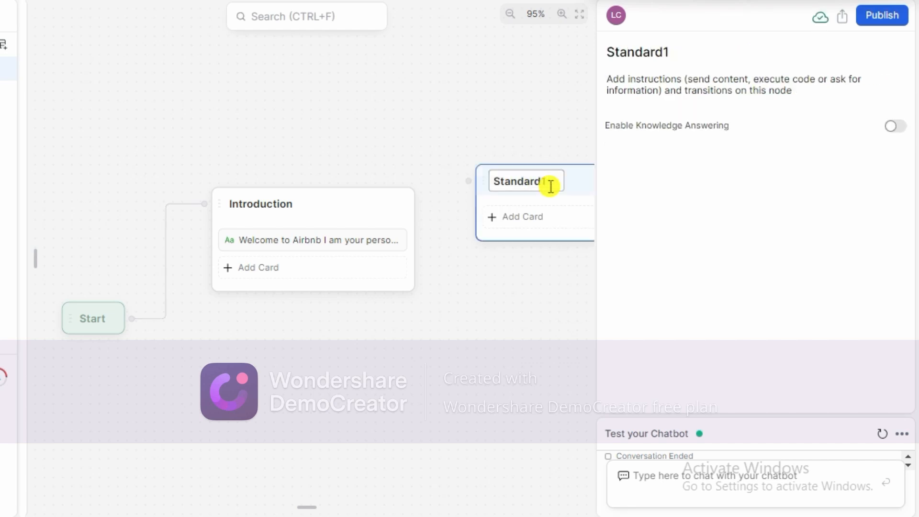
key(BackSpace)
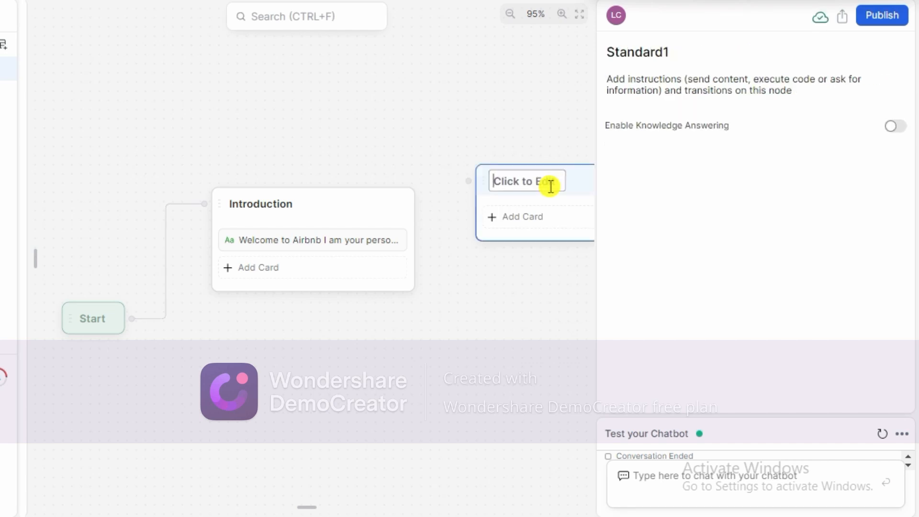
text(Questions)
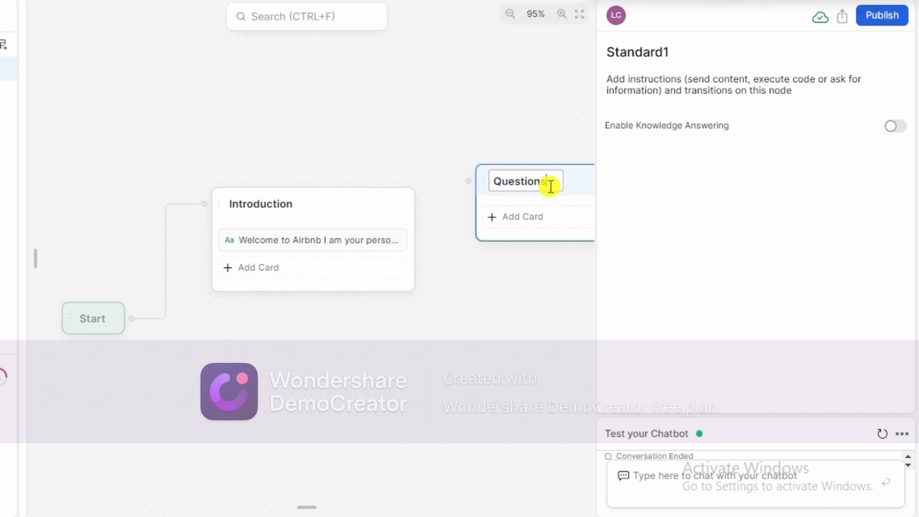
Add a Single Choice card to the Questions node that asks "Do you have any questions?"
drag(503, 355, 308, 362)
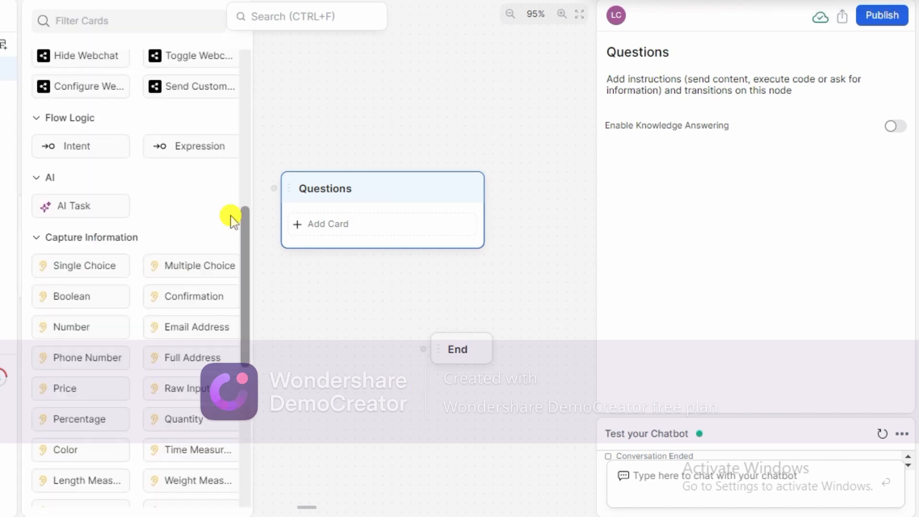
click(88, 261)
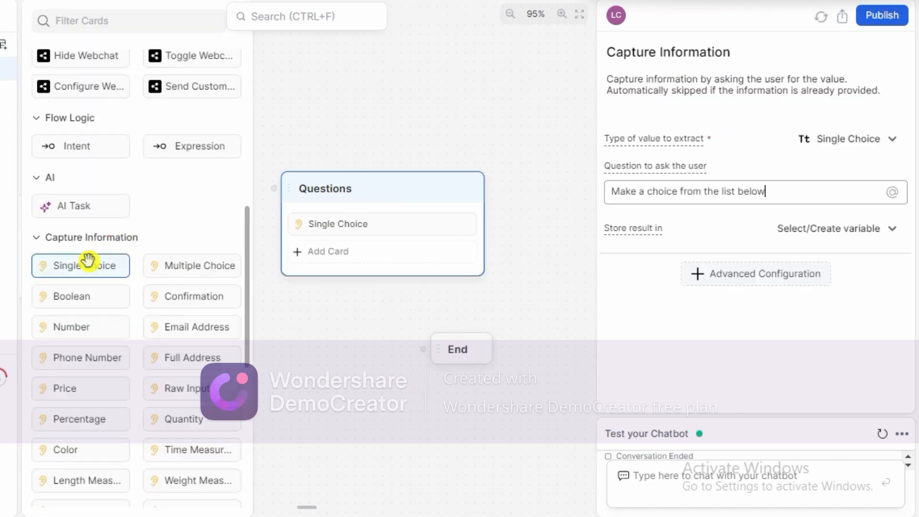
key(ctrl+a)
text(Do you have any )
text(qu)
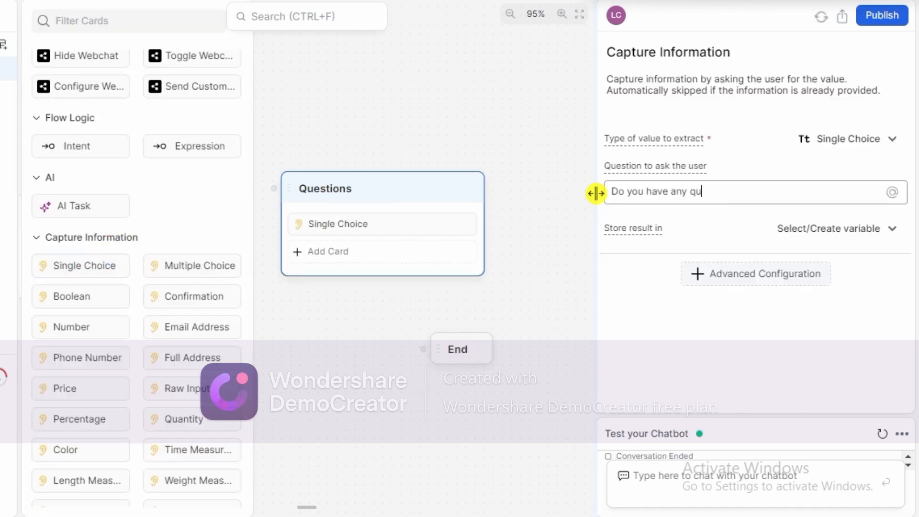
text(estions?)
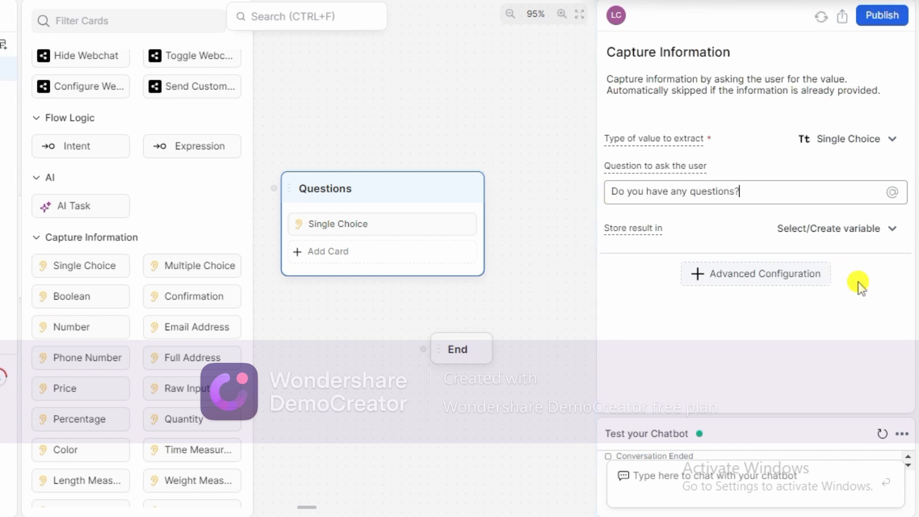
Add the choices Yes and No to the Single Choice card in the Questions node
click(765, 278)
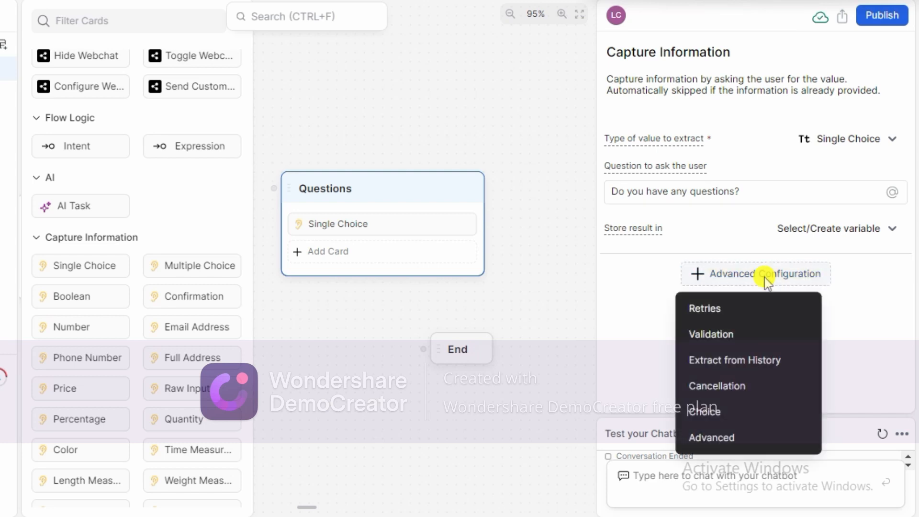
click(733, 411)
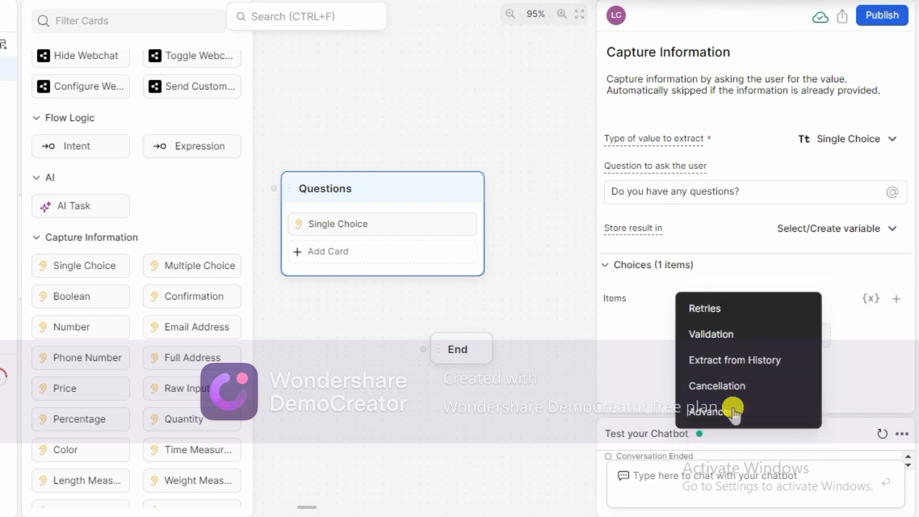
click(901, 305)
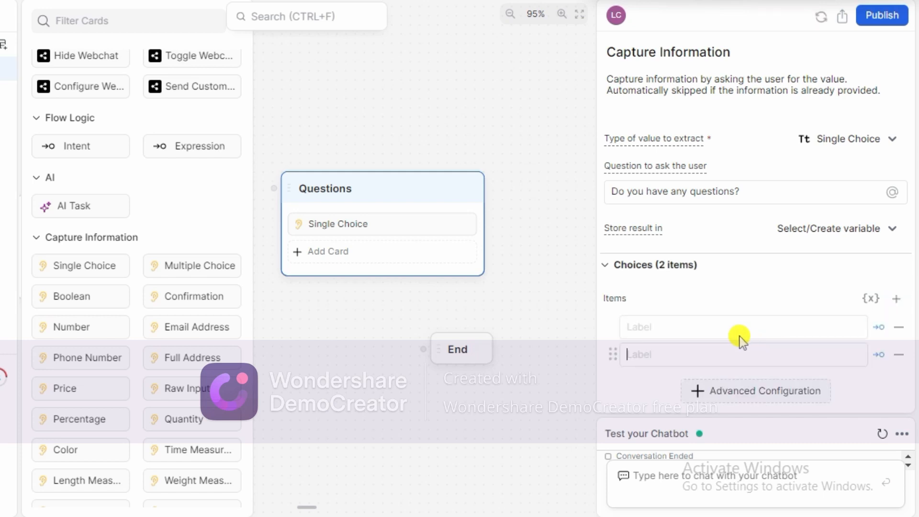
click(723, 330)
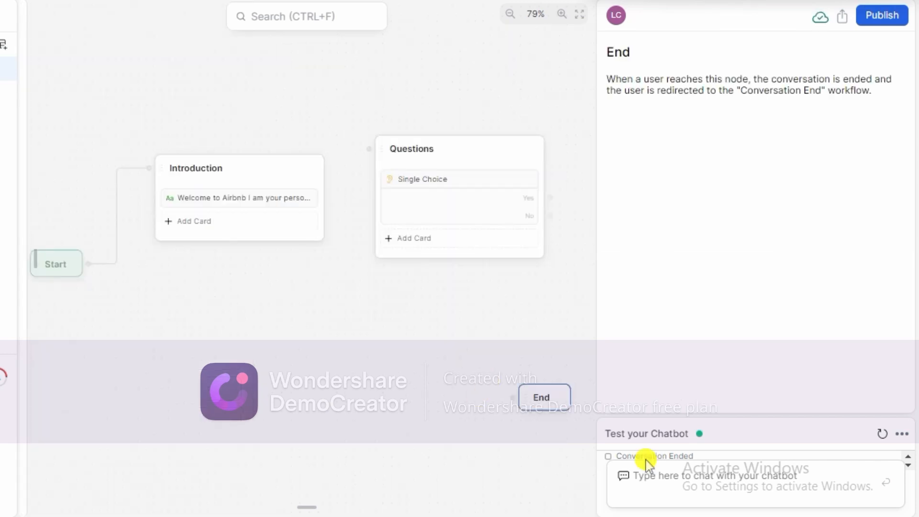
Add an Expression card with the "always" condition to the Introduction node and connect it to the Questions node
click(196, 224)
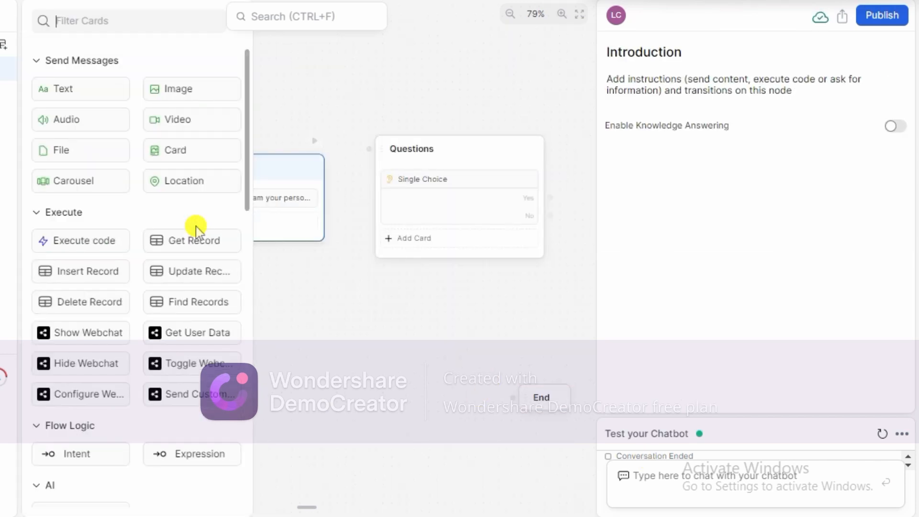
drag(245, 177, 245, 242)
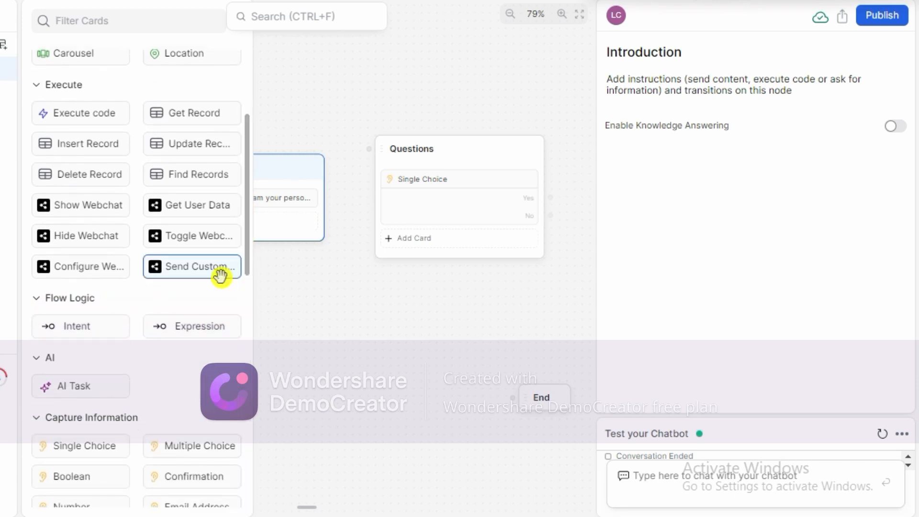
click(184, 329)
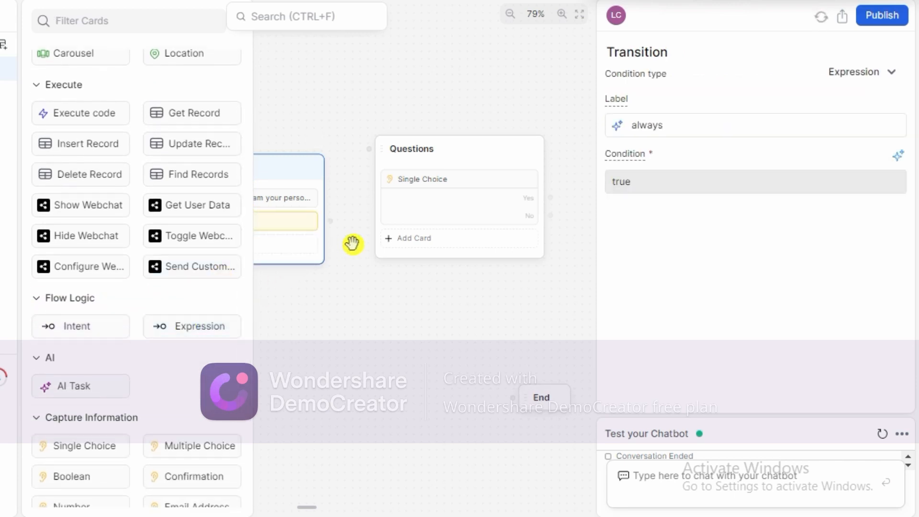
click(684, 123)
key(BackSpace)
key(BackSpace)
key(BackSpace)
key(BackSpace)
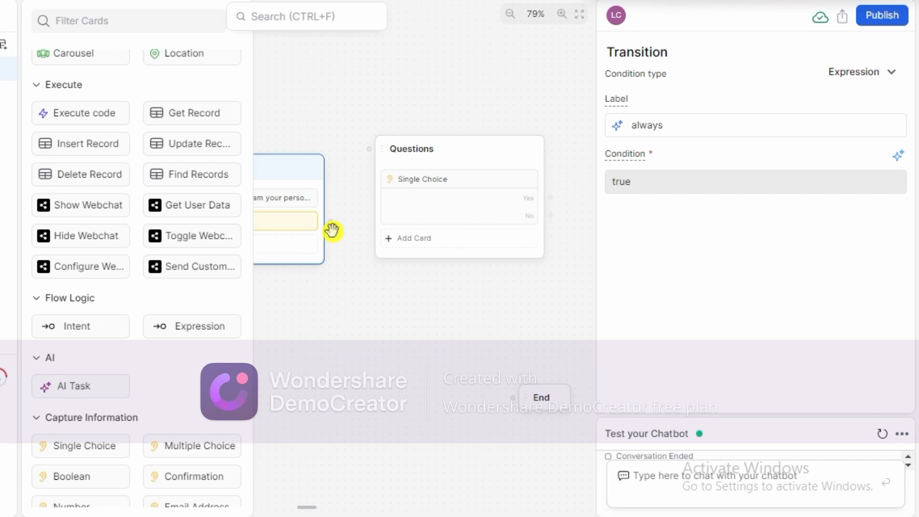
drag(334, 218, 369, 149)
click(292, 65)
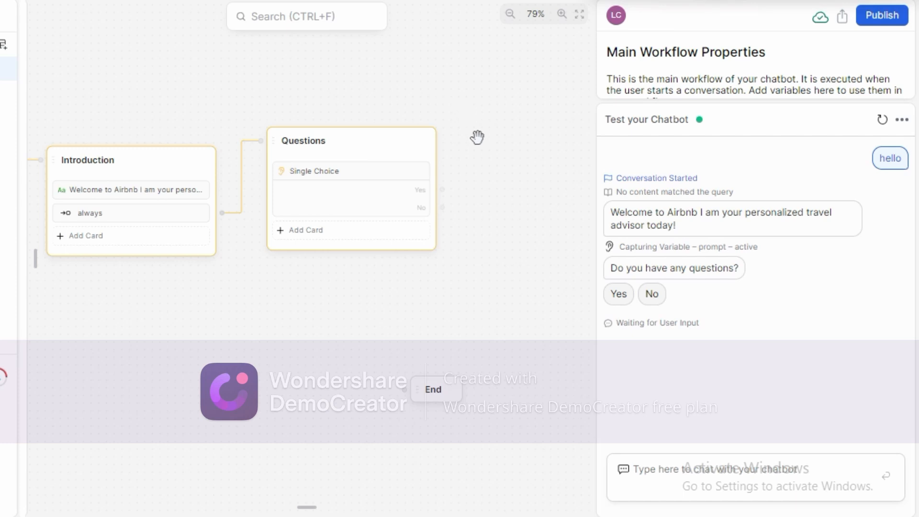
Add a standard node named "knowledge_base" to the right of the Questions node
right_click(508, 170)
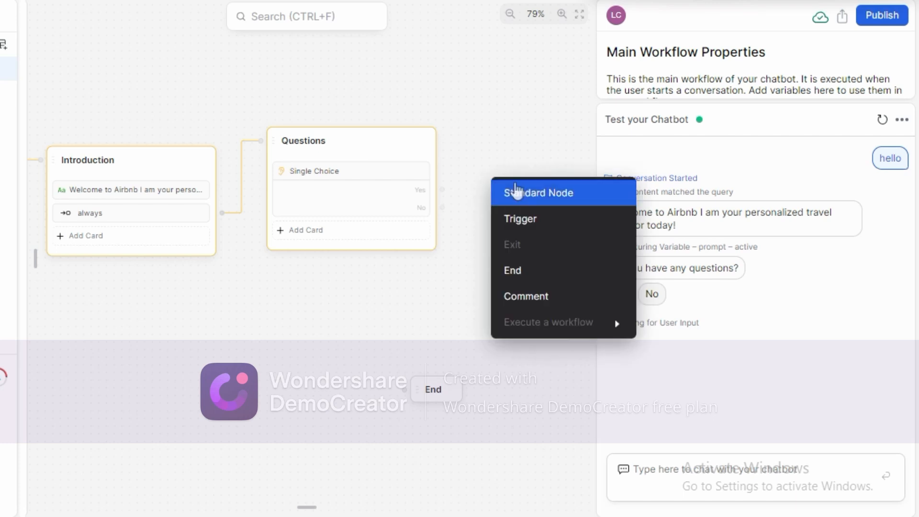
click(513, 182)
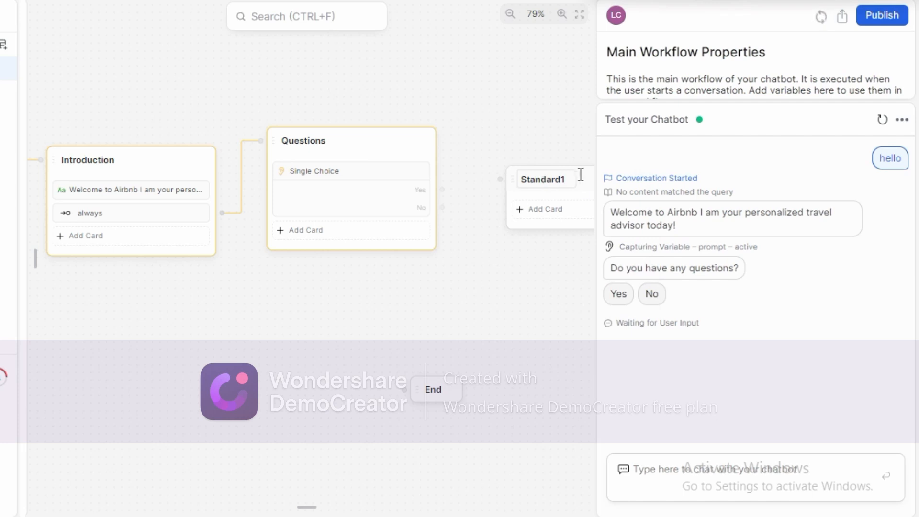
click(431, 173)
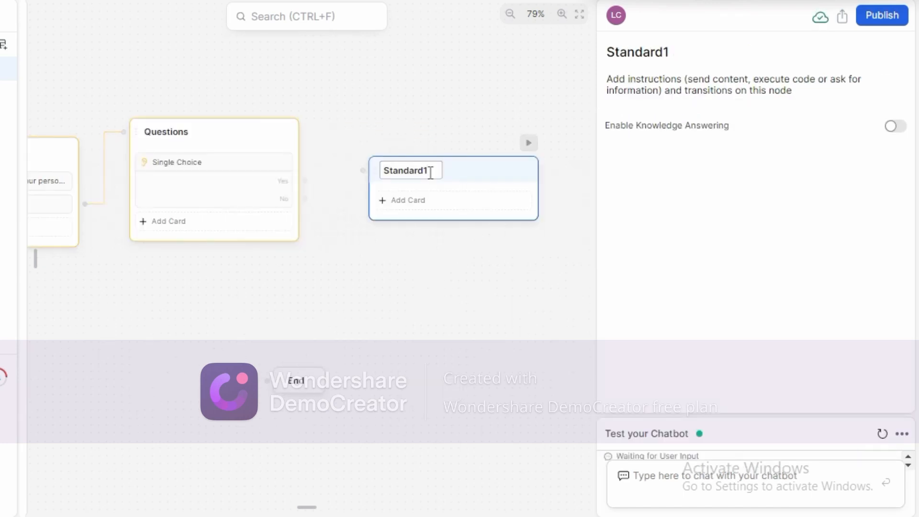
key(BackSpace)
key(BackSpace)
key(BackSpace)
key(BackSpace)
key(BackSpace)
key(BackSpace)
key(BackSpace)
key(BackSpace)
text(knowledge base)
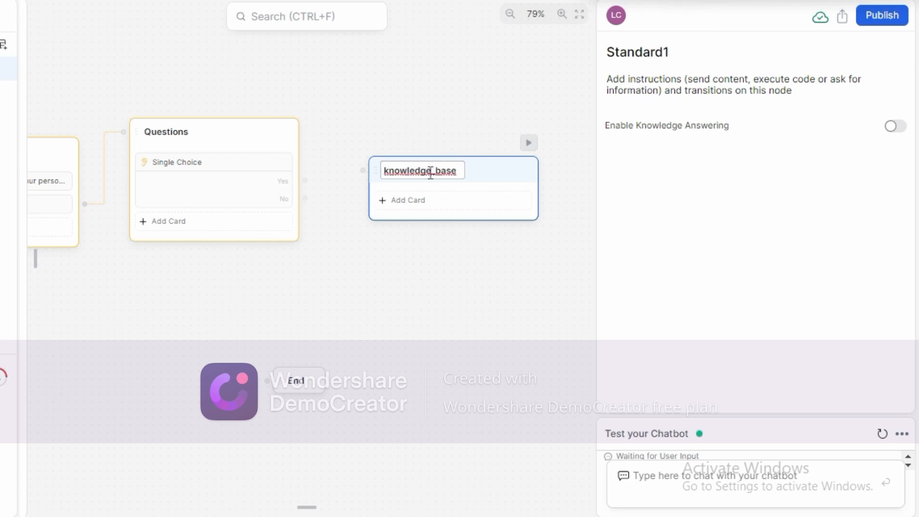
key(Return)
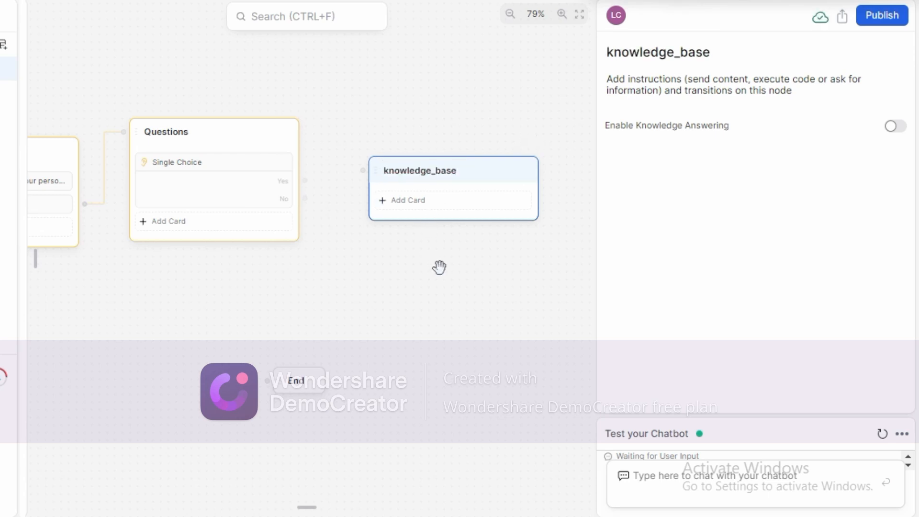
Add a Raw Input capture card to knowledge_base asking "What would you like to know?" and storing the result in a new variable "questions"
click(439, 209)
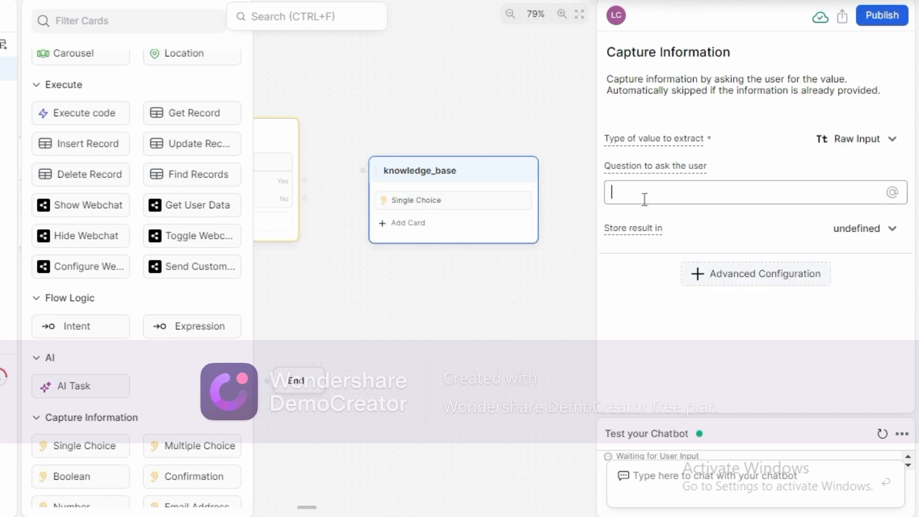
text(What would you like to know?)
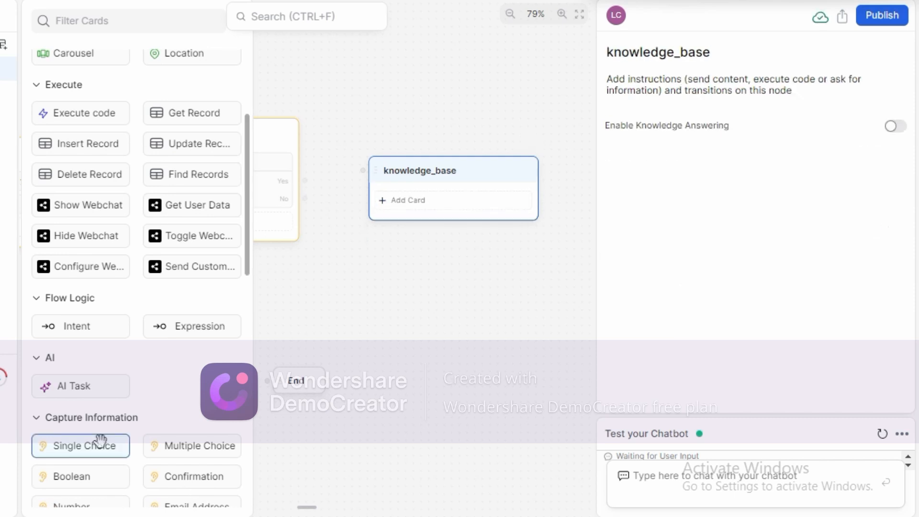
click(99, 440)
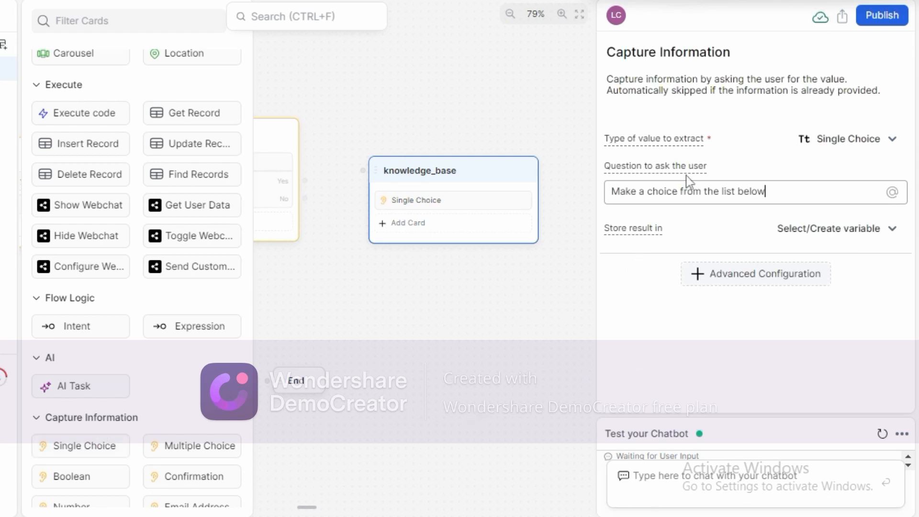
click(855, 141)
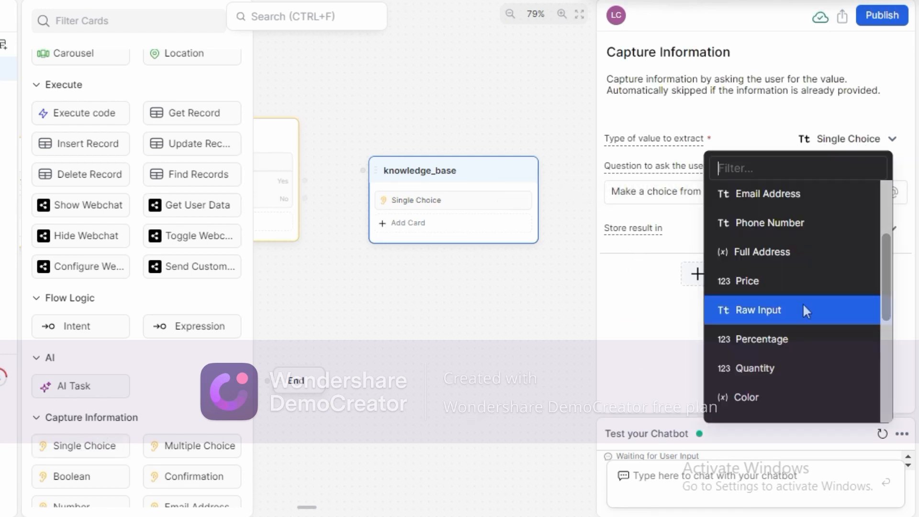
click(785, 310)
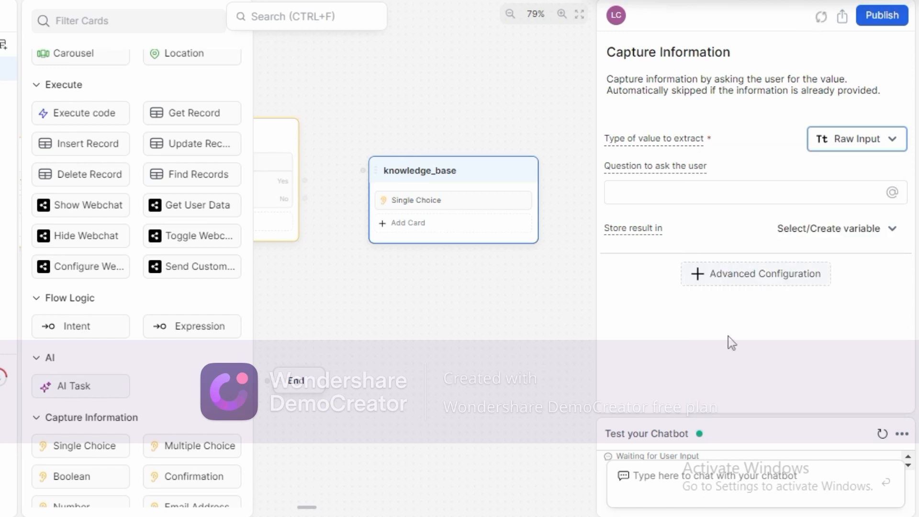
click(850, 229)
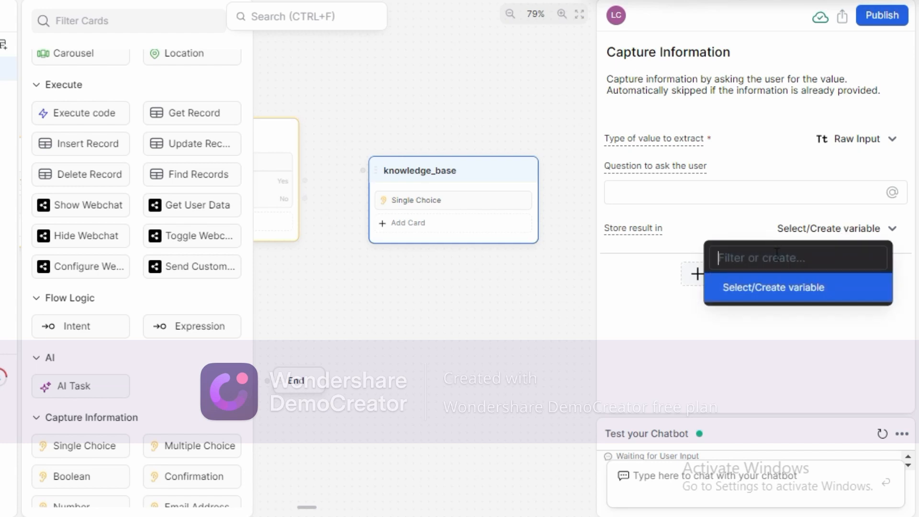
text(questions)
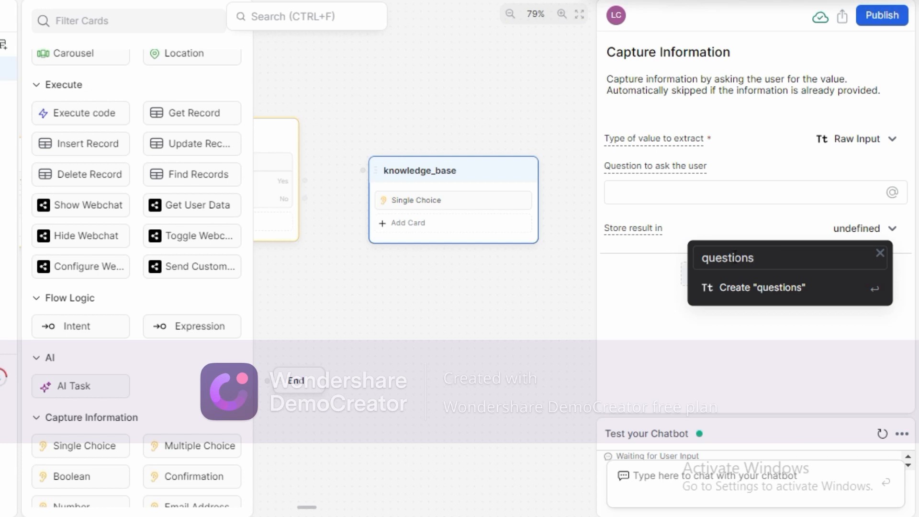
key(Escape)
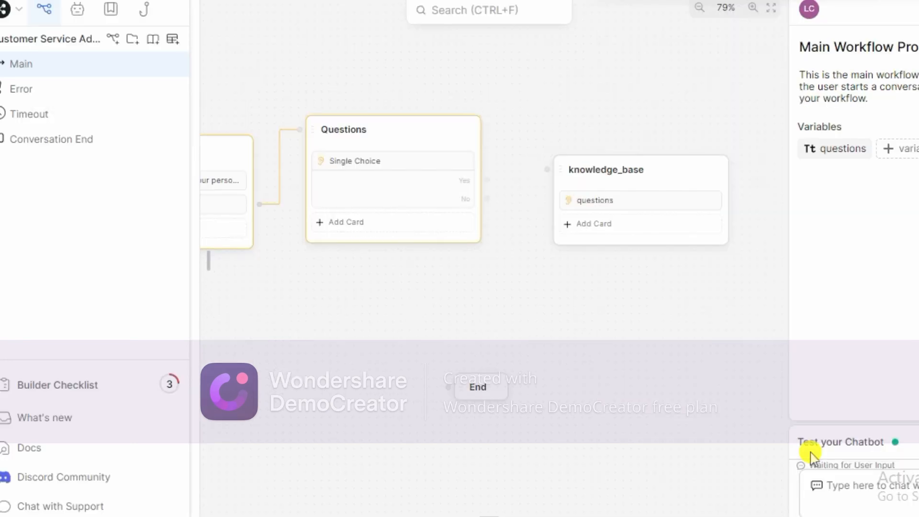
Create a new knowledge base and add a Web Search source to it
click(663, 178)
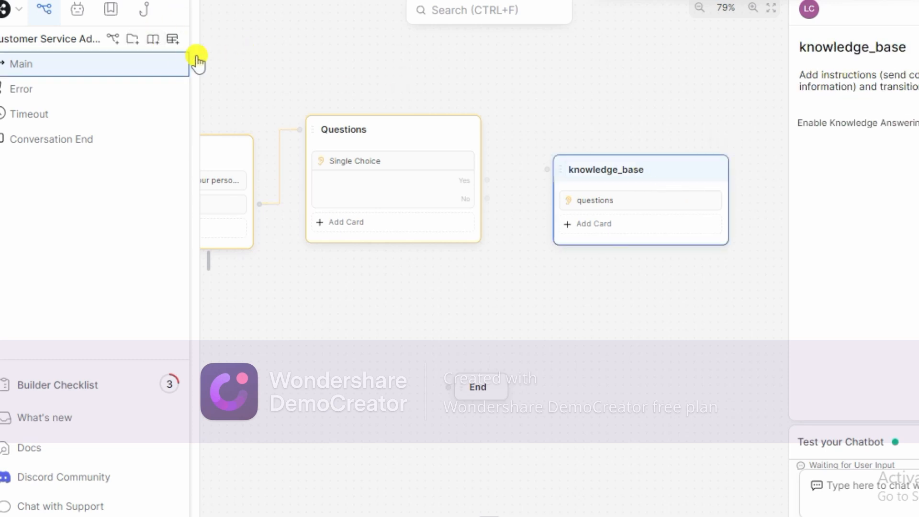
click(154, 46)
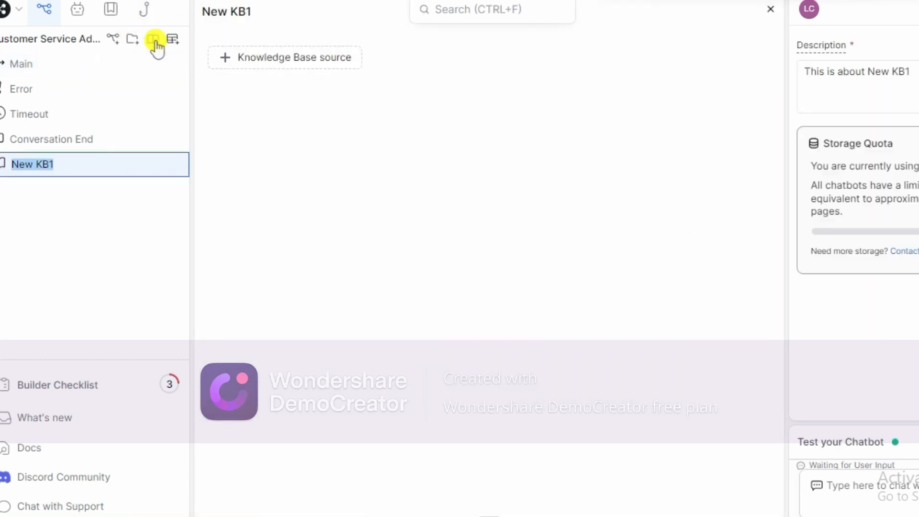
click(265, 61)
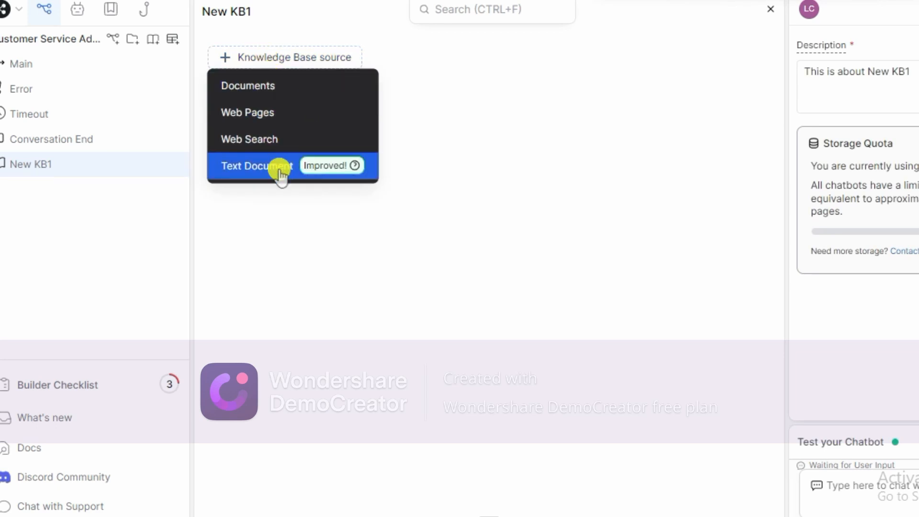
mouse_move(316, 176)
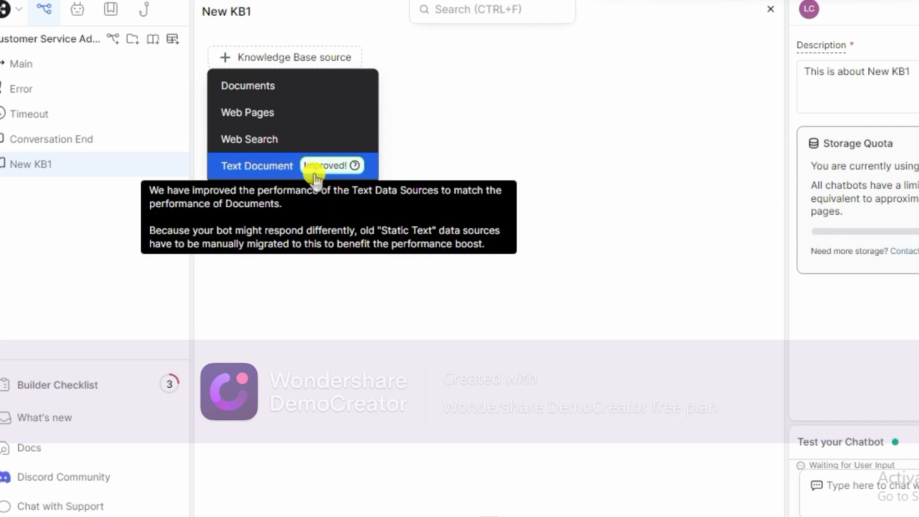
click(312, 142)
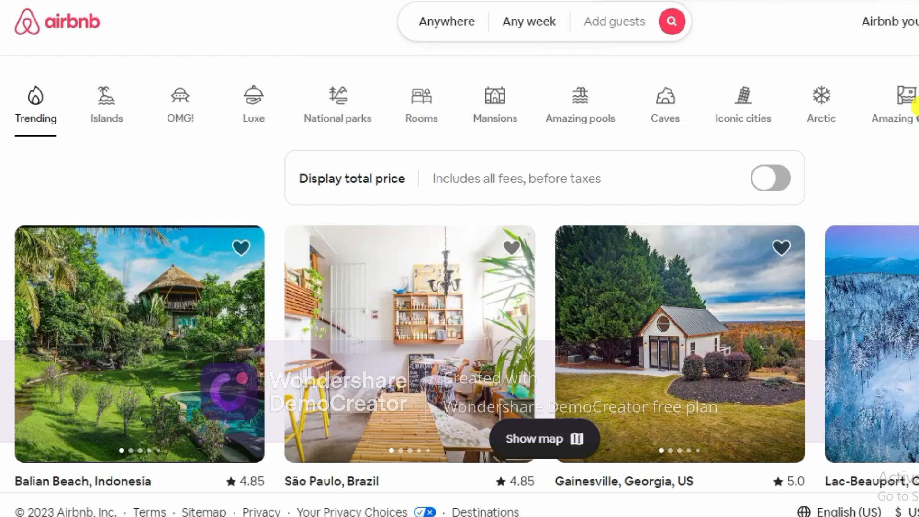
scroll(459, 311, down, 15)
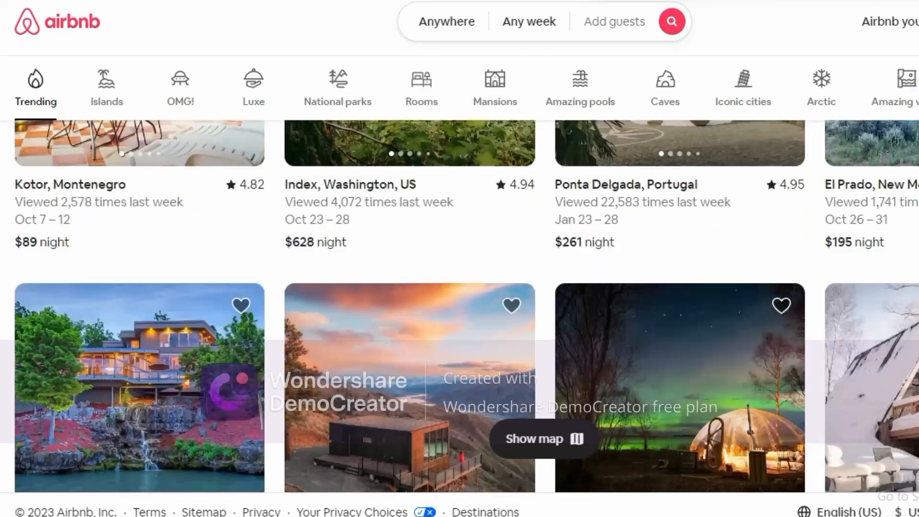
scroll(460, 306, down, 10)
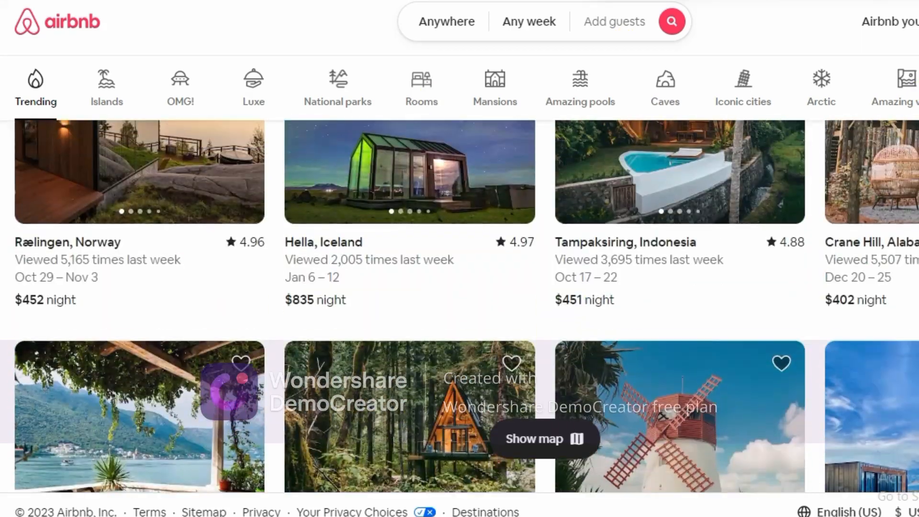
scroll(459, 307, up, 15)
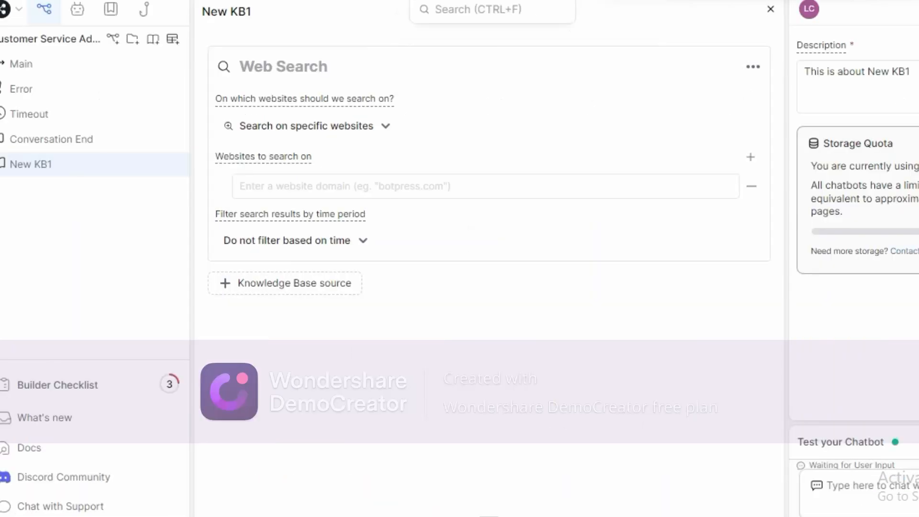
click(299, 191)
text(https://www.airbnb.com/)
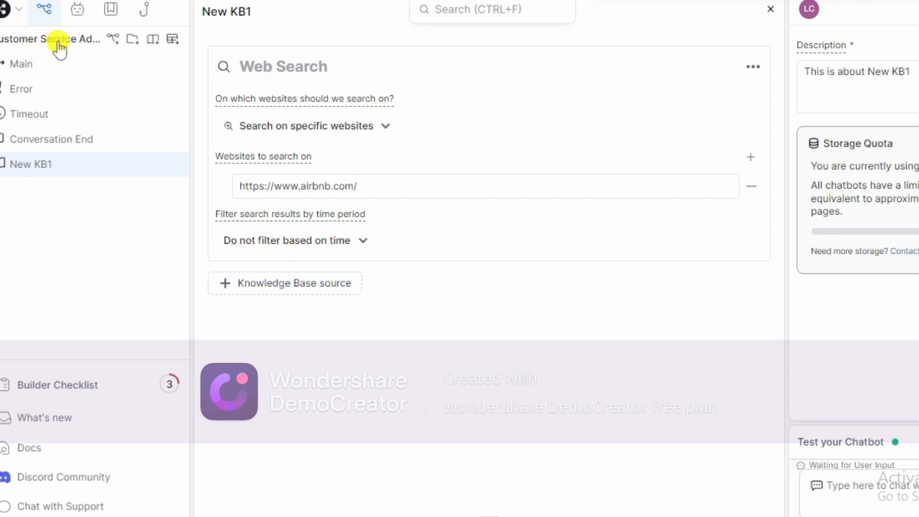
In the Main workflow, enable Knowledge Answering on the knowledge_base node and connect the Yes choice of Questions to it
click(69, 72)
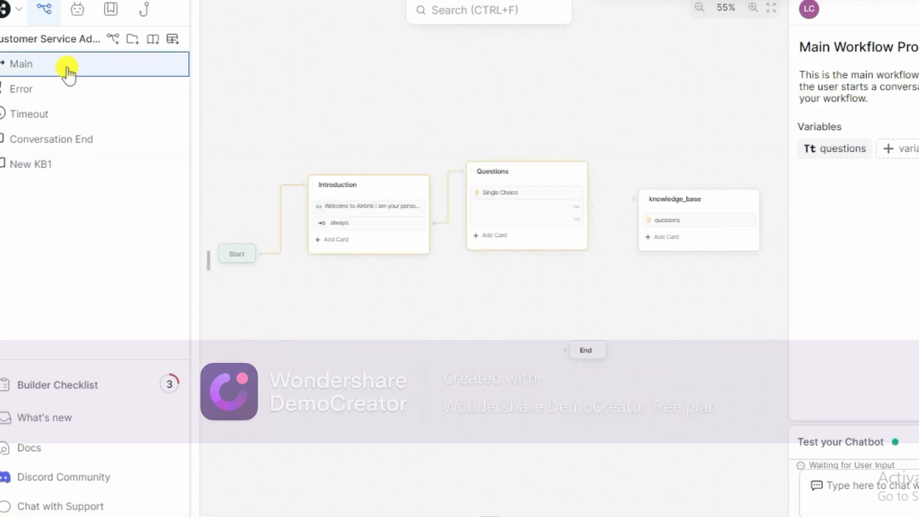
scroll(613, 314, up, 3)
drag(613, 314, 434, 331)
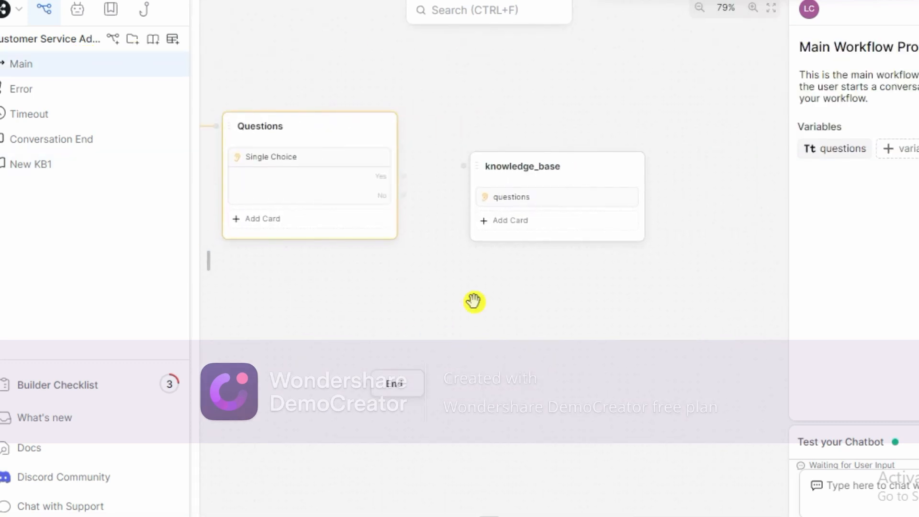
click(602, 168)
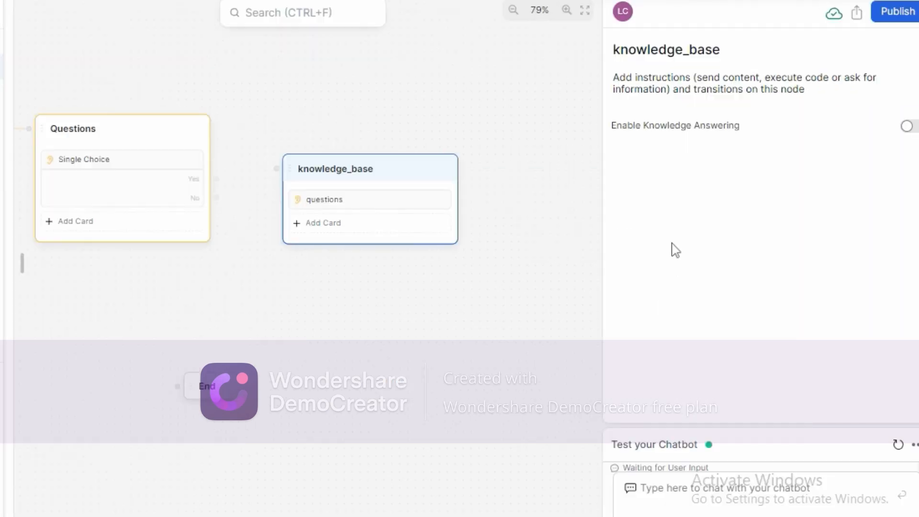
click(909, 127)
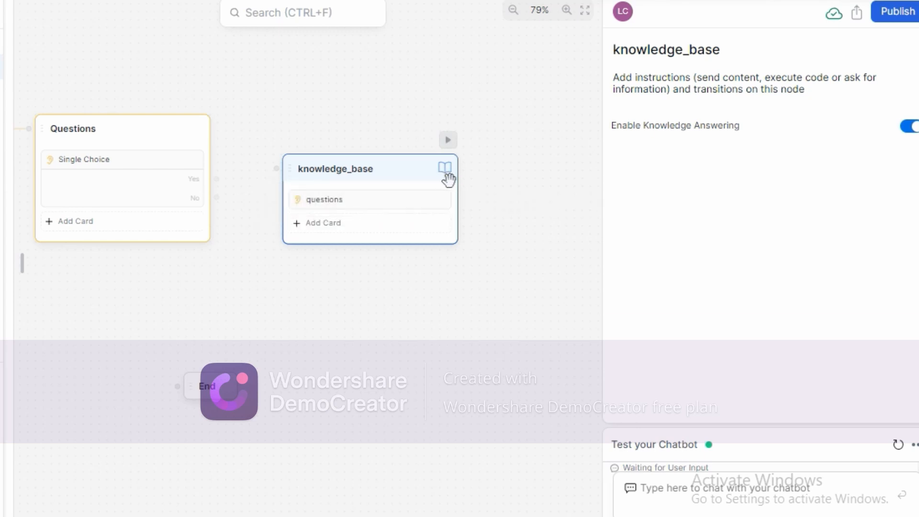
drag(214, 178, 277, 168)
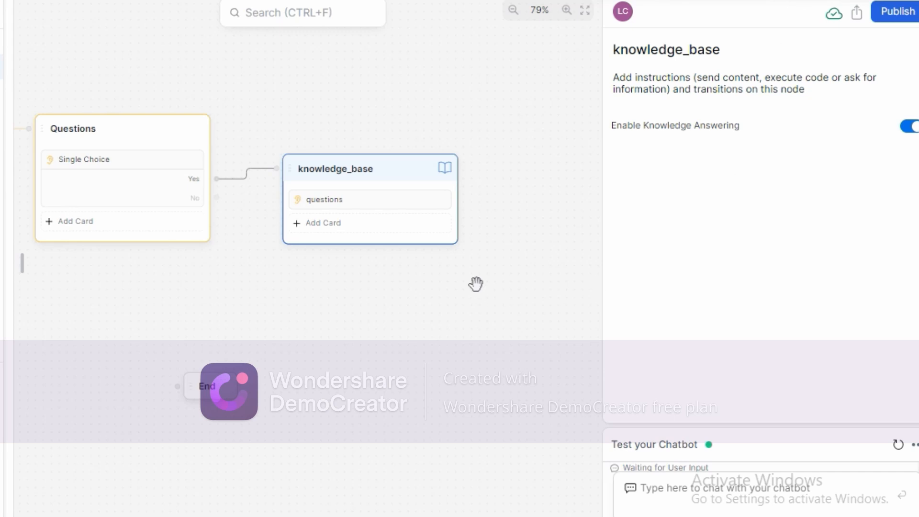
Add an Expression card to the knowledge_base node with the condition "!turn.KnowledgeAgent.responded"
click(388, 232)
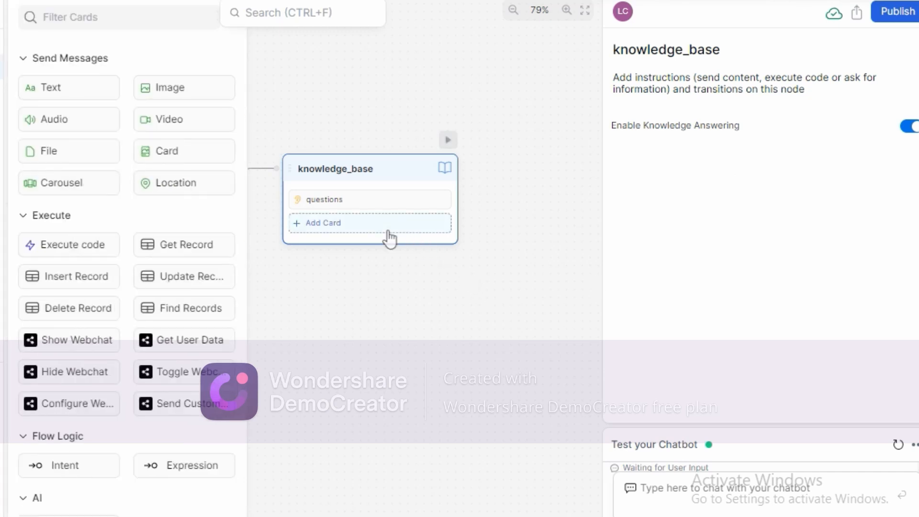
scroll(194, 346, down, 2)
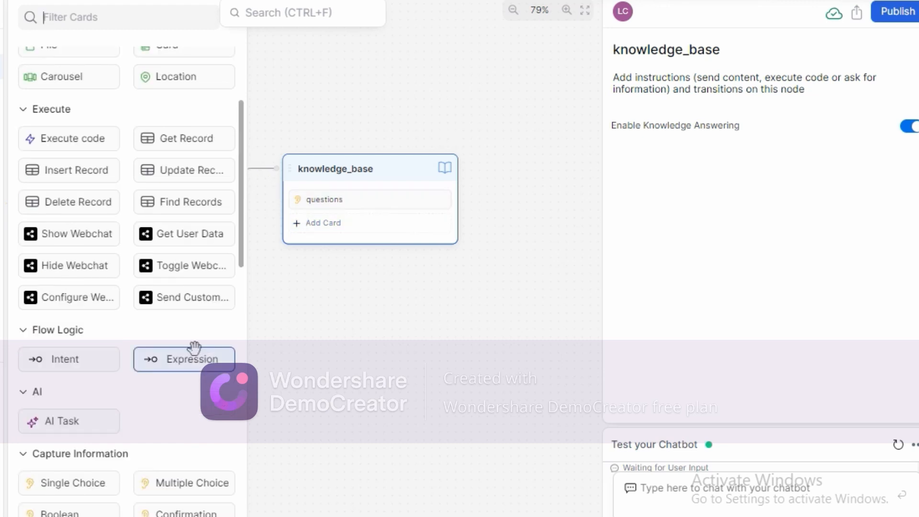
click(194, 349)
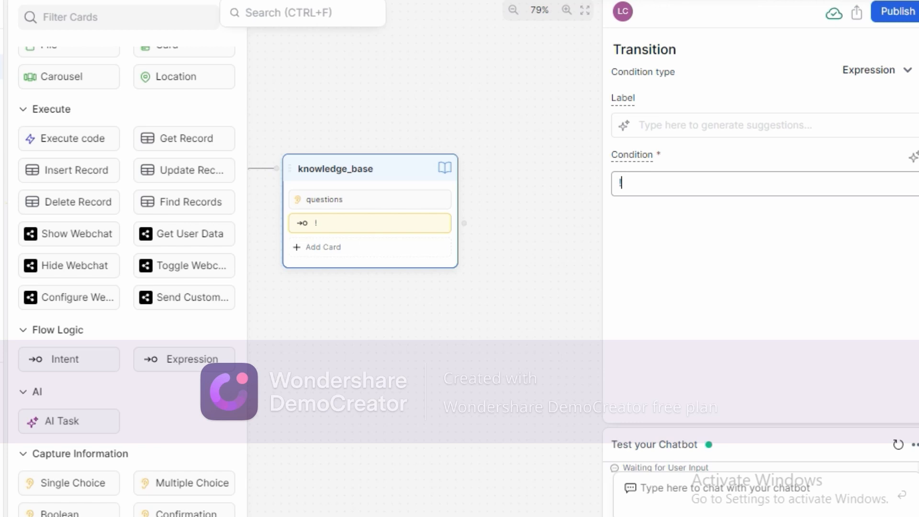
text(turn.KnowledgeAgent.responded)
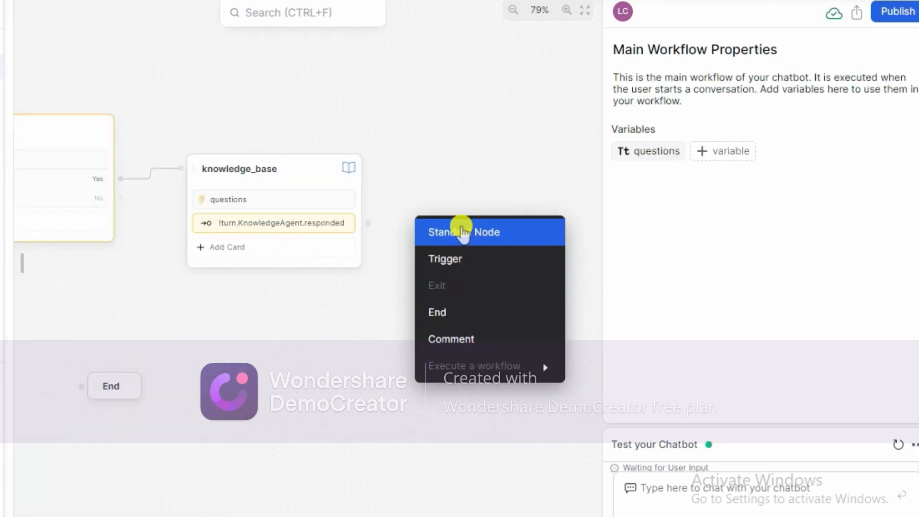
Add a standard node "Error" with the text message "Sorry i donot know the answer" and connect the !turn.KnowledgeAgent.responded expression to it
click(462, 233)
text(Error)
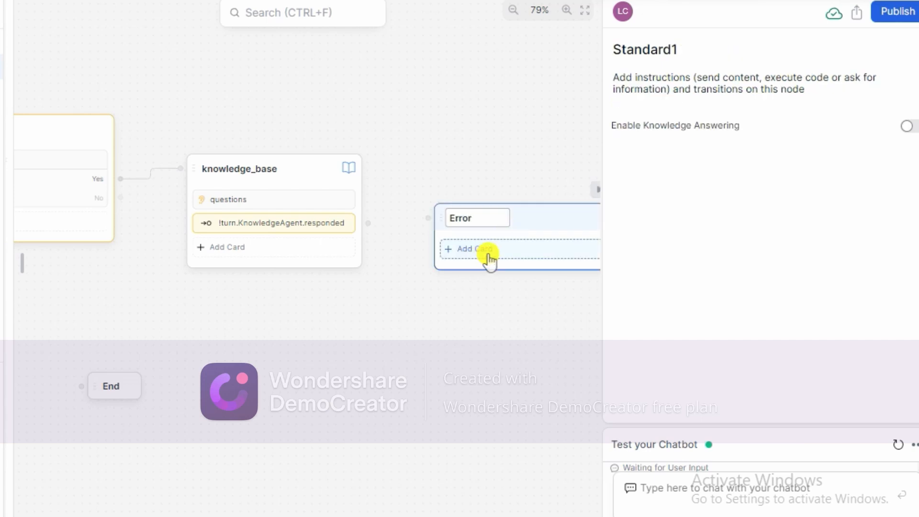
click(489, 249)
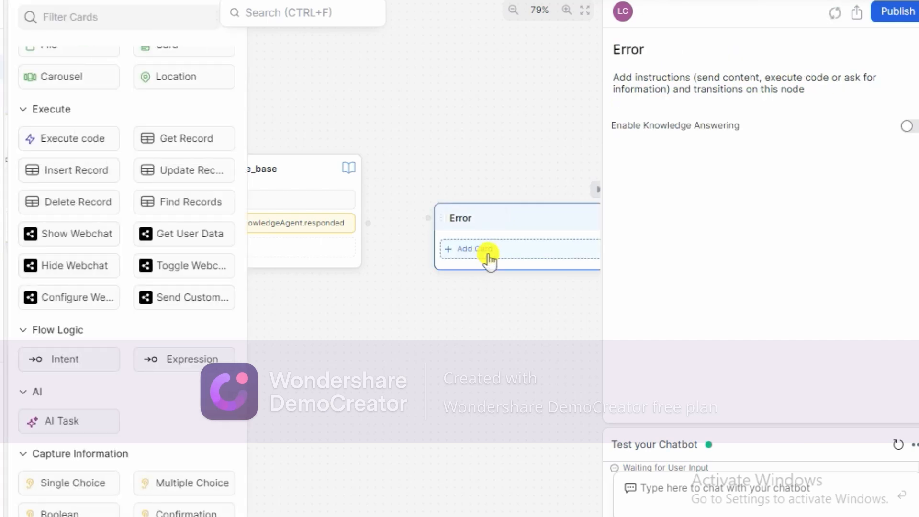
scroll(191, 123, up, 2)
click(38, 81)
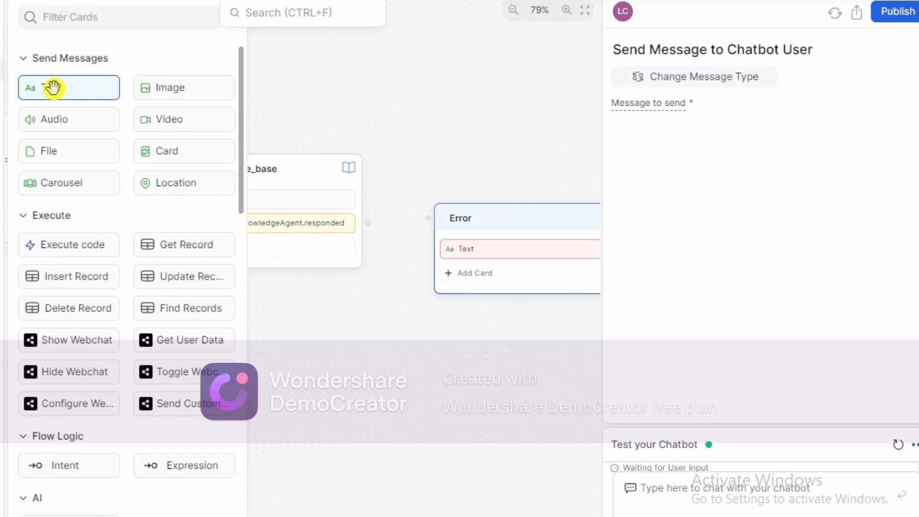
text(Sorry i donot know the answer)
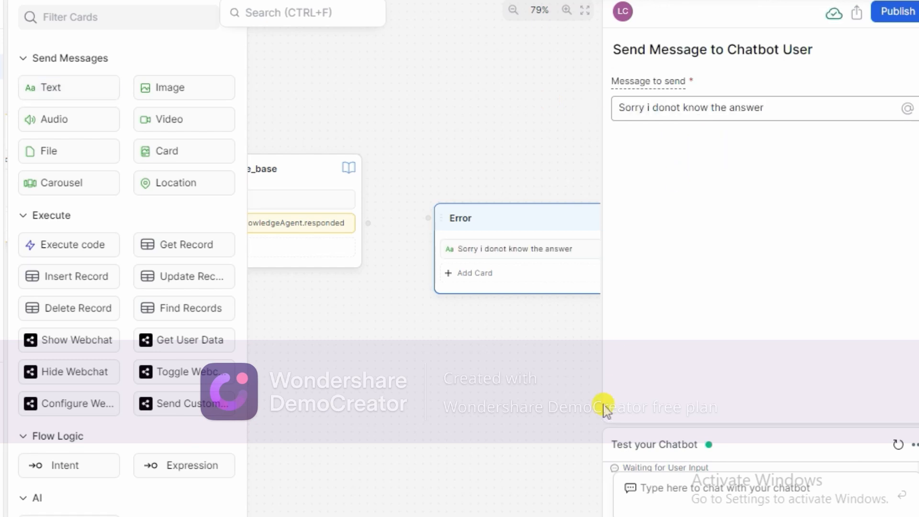
drag(367, 226, 427, 217)
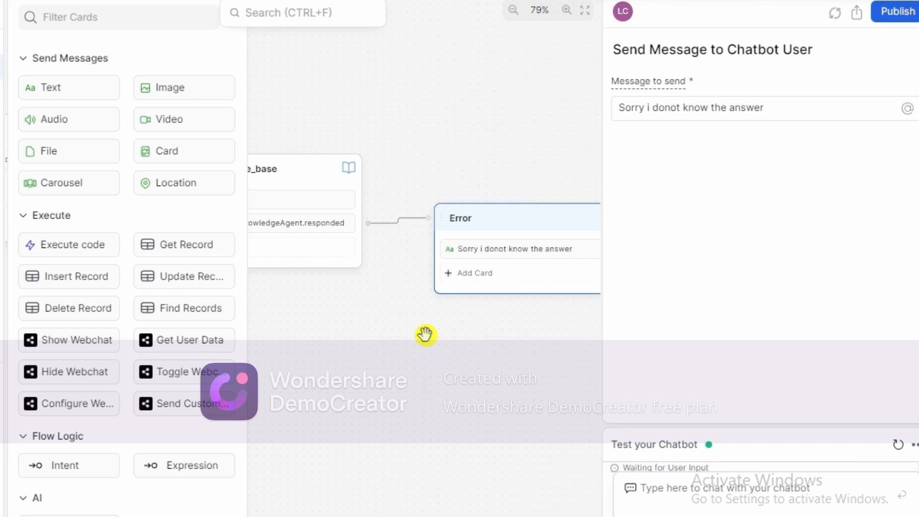
click(425, 334)
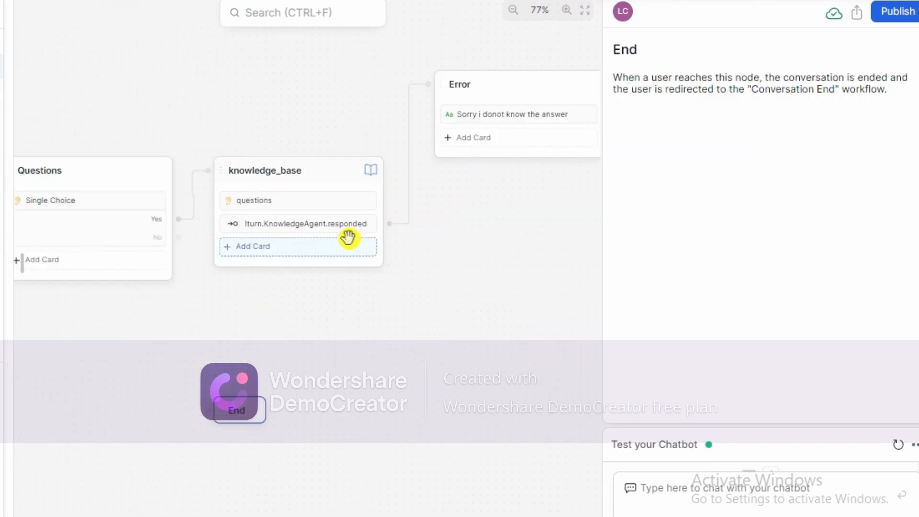
Add an Expression card labelled "always" to the knowledge_base node and connect it back to the Questions node
click(331, 247)
scroll(203, 320, down, 3)
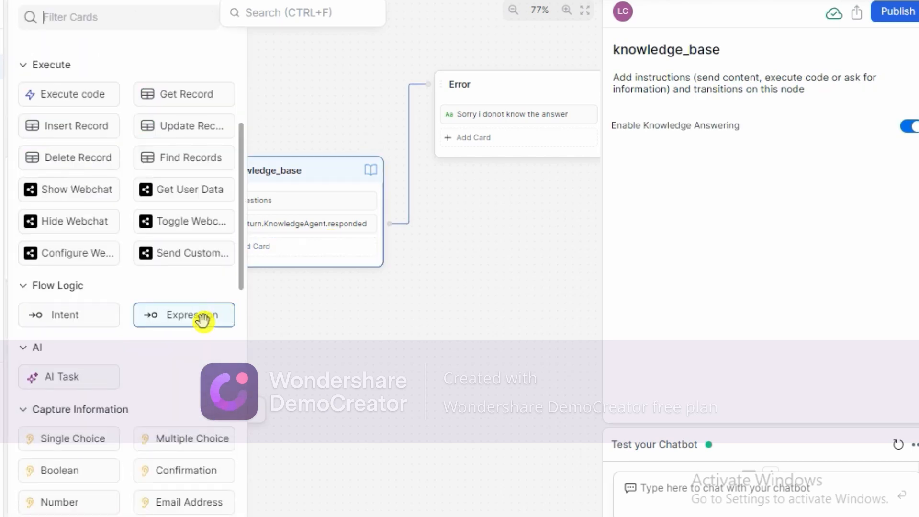
click(203, 320)
click(703, 126)
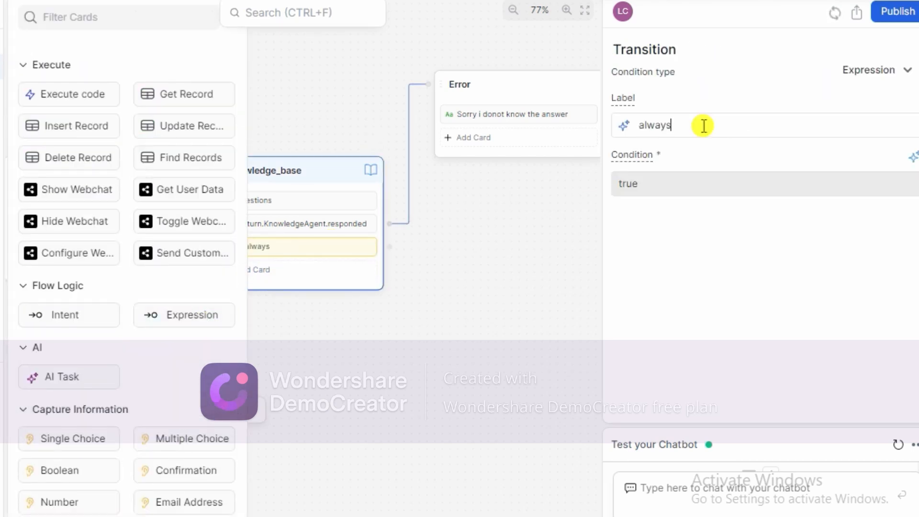
click(405, 247)
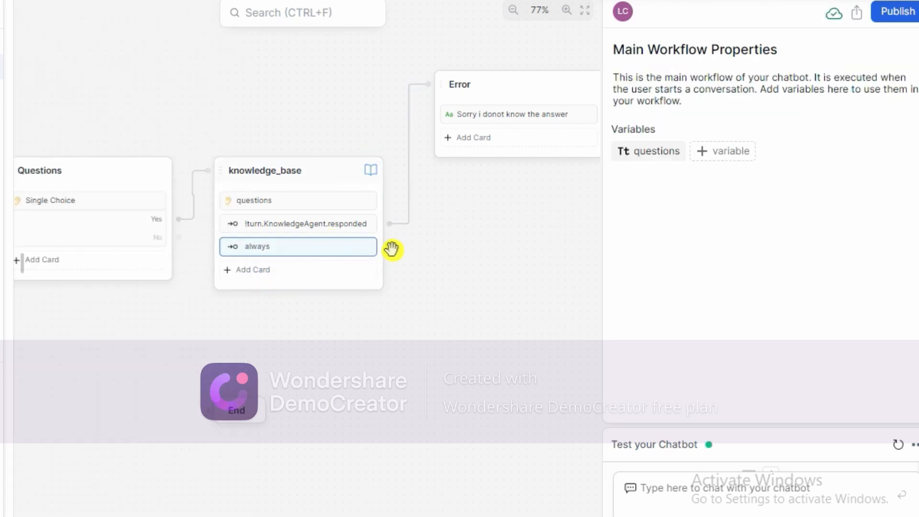
drag(390, 246, 149, 165)
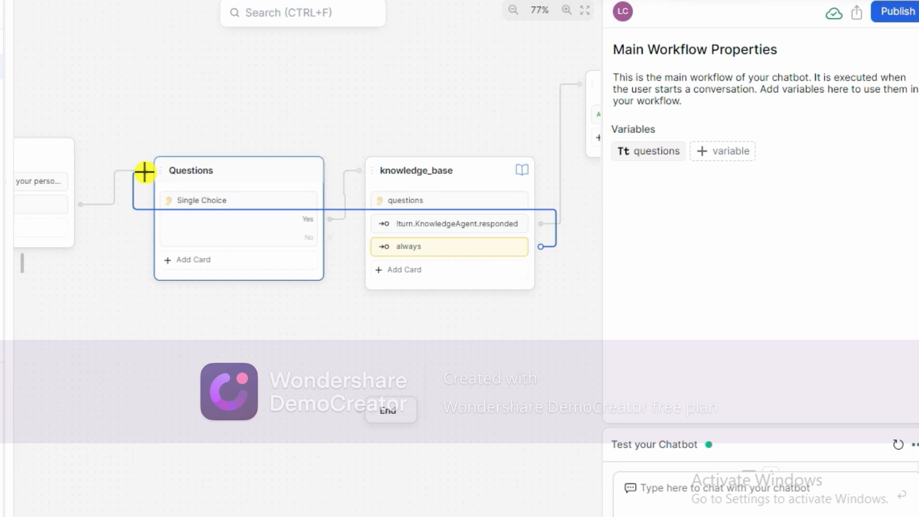
drag(144, 172, 146, 173)
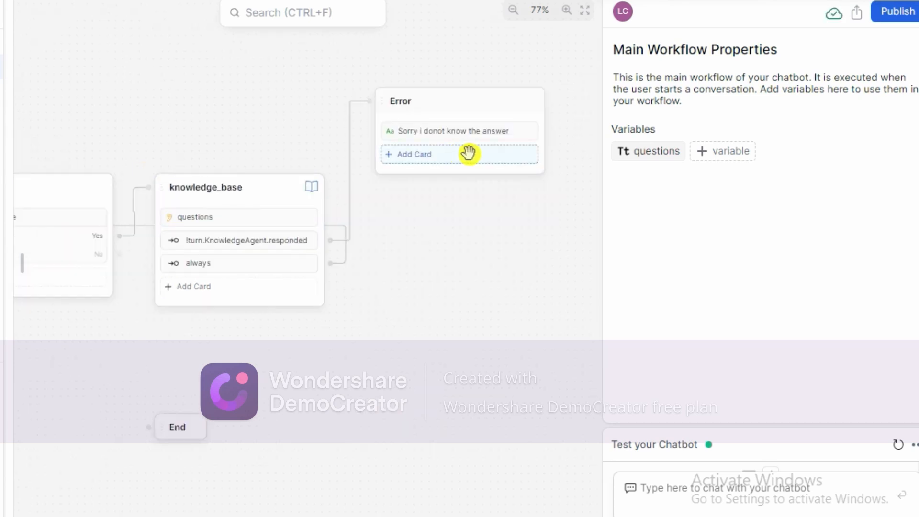
Add an "always" Expression card to the Error node and connect it back to the Questions node
click(475, 155)
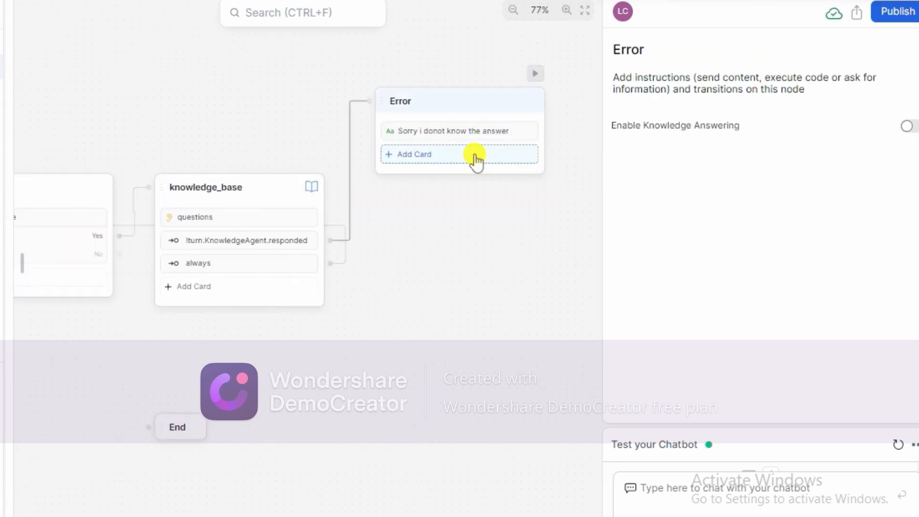
click(221, 316)
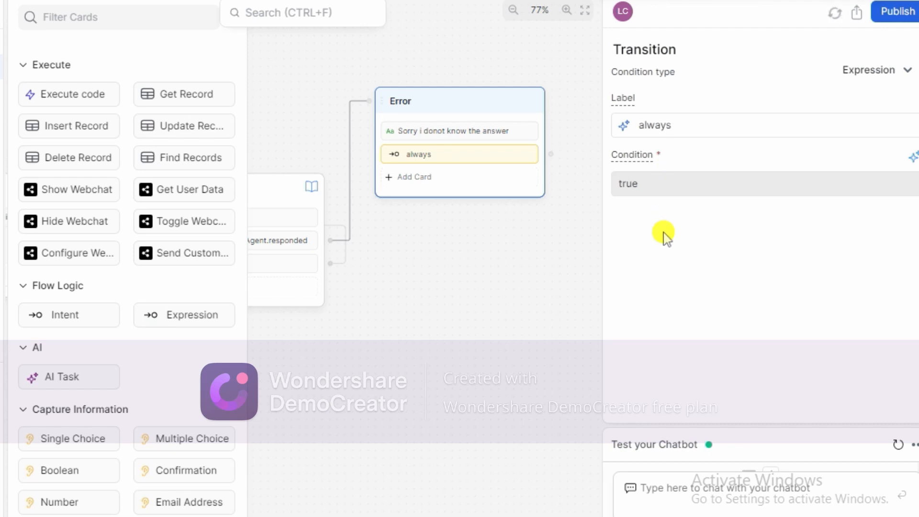
drag(557, 157, 10, 149)
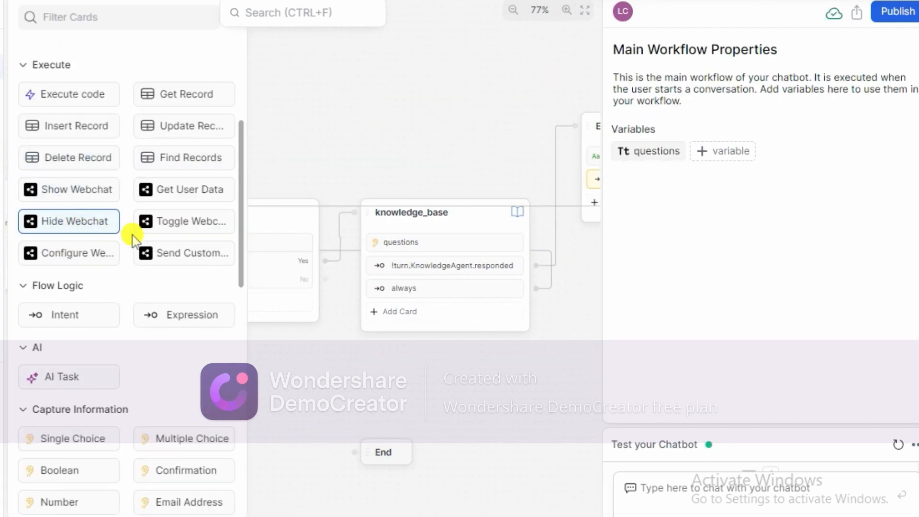
drag(268, 198, 139, 210)
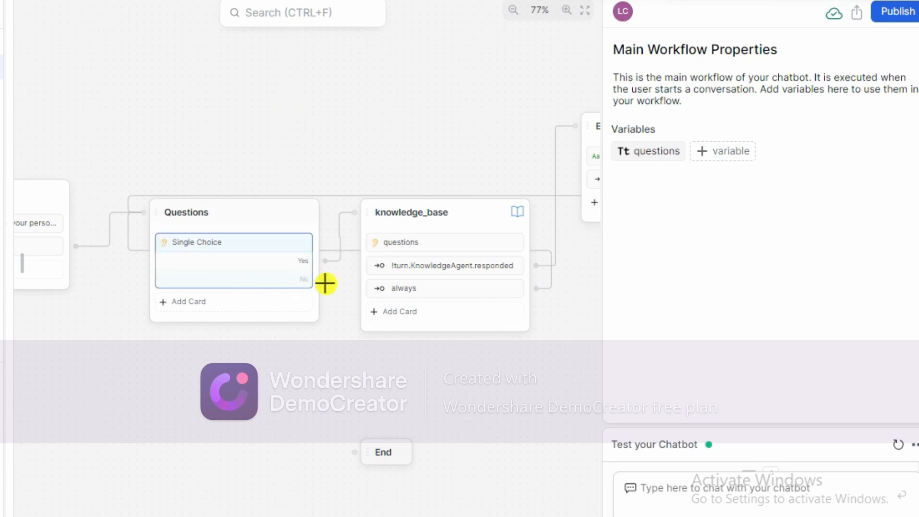
Connect the No choice of the Questions node to the End node
drag(333, 293, 352, 457)
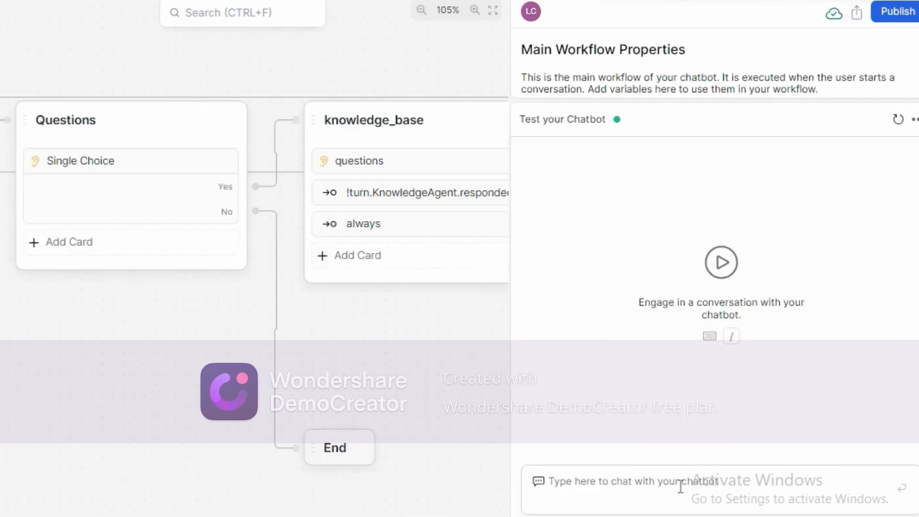
Start a test conversation with the chatbot by sending "Hello" and answer Yes to having questions
click(678, 487)
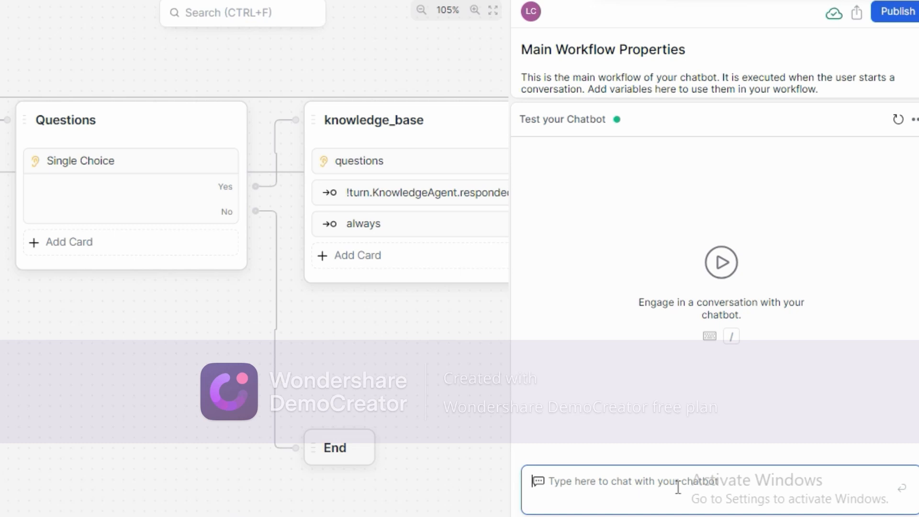
text(Hello)
key(Return)
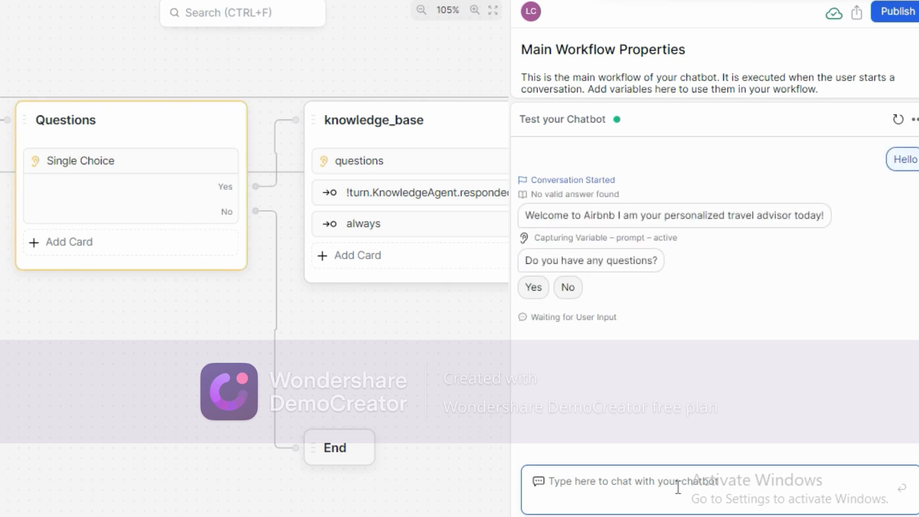
click(532, 287)
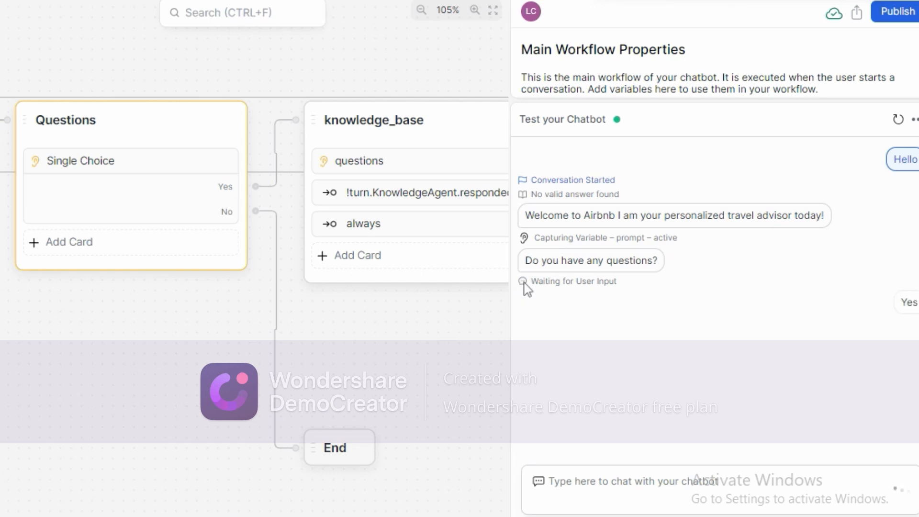
Ask the test chatbot "How do I contact a host if I have questions before booking?" and review its reply
click(596, 480)
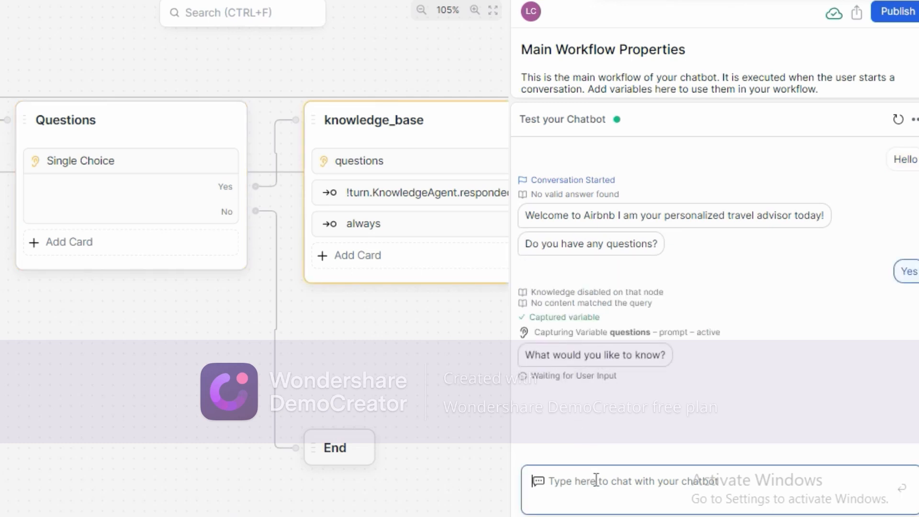
text(How do I contact a host if I have questions before booking)
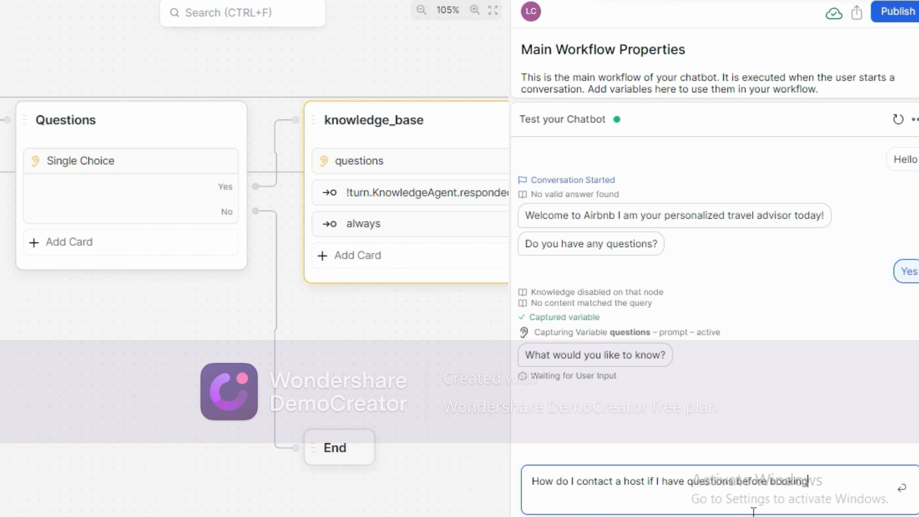
text(?)
key(Return)
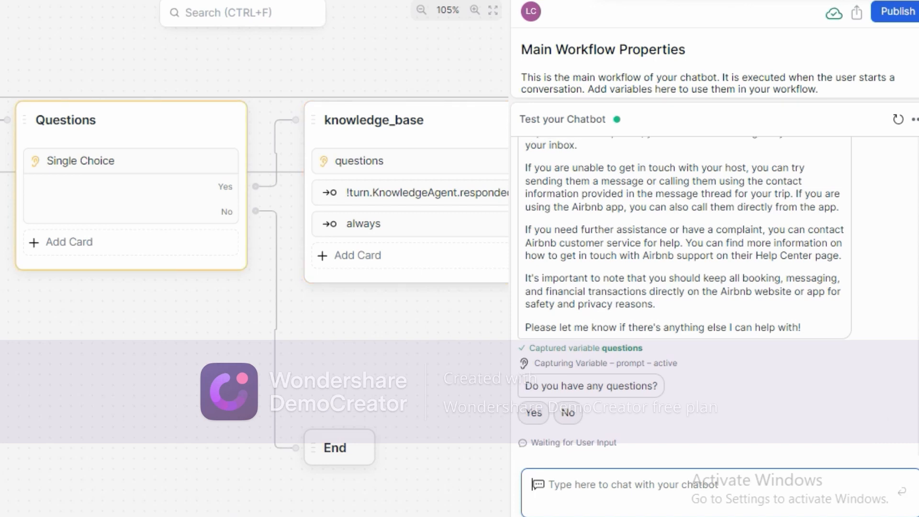
scroll(886, 420, up, 3)
scroll(684, 297, up, 2)
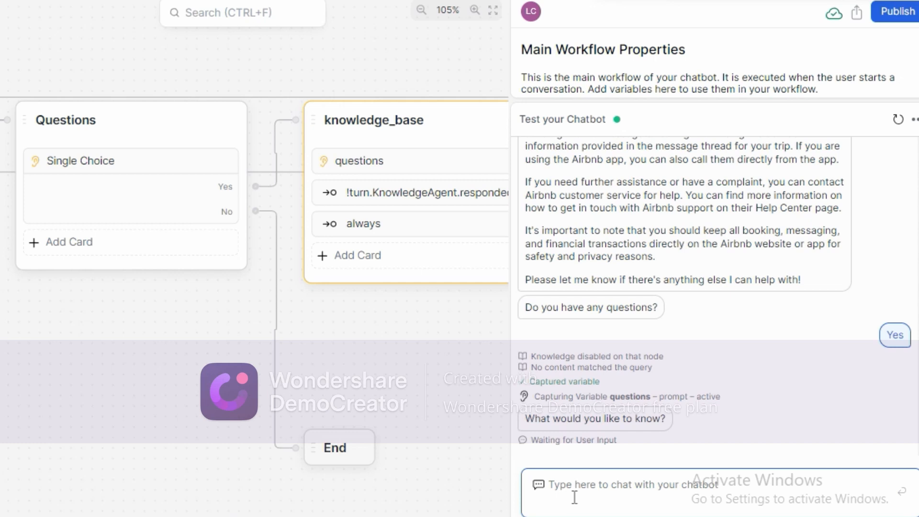
Ask the test chatbot "How do payments work?" and answer Yes to having more questions
text(How do payments work)
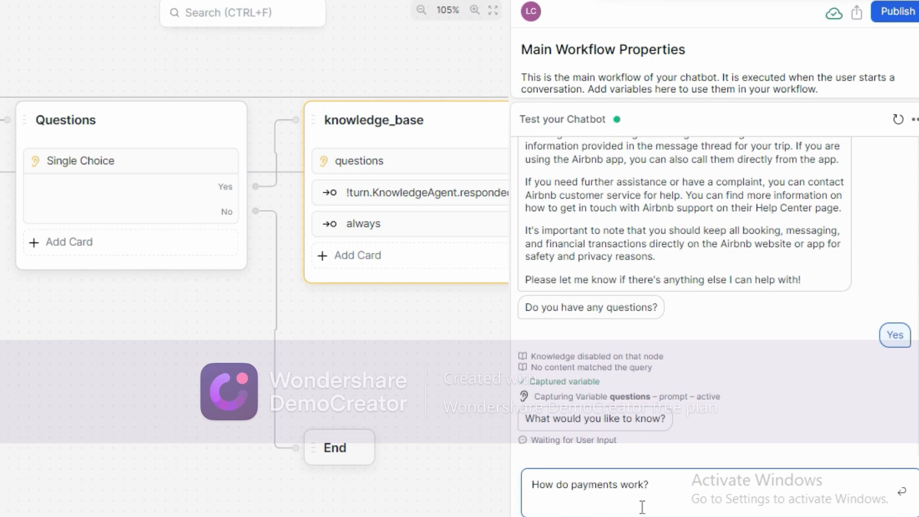
key(Return)
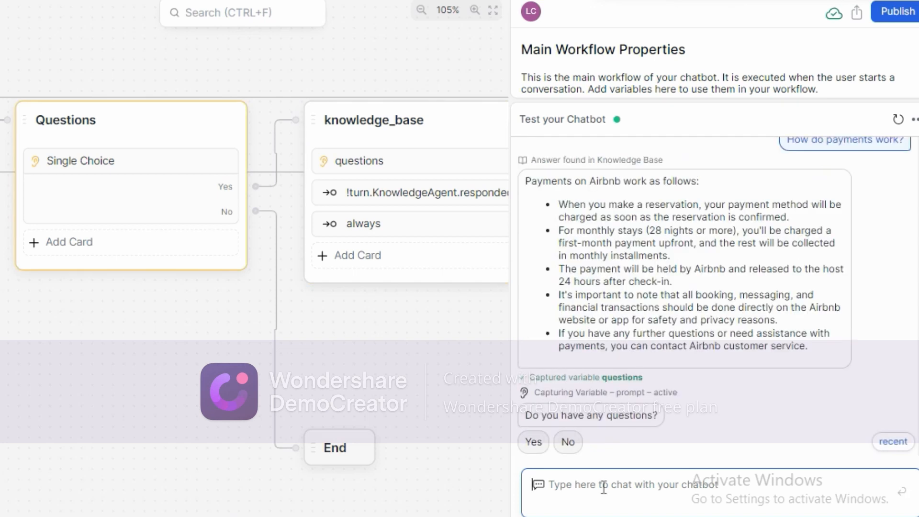
click(533, 442)
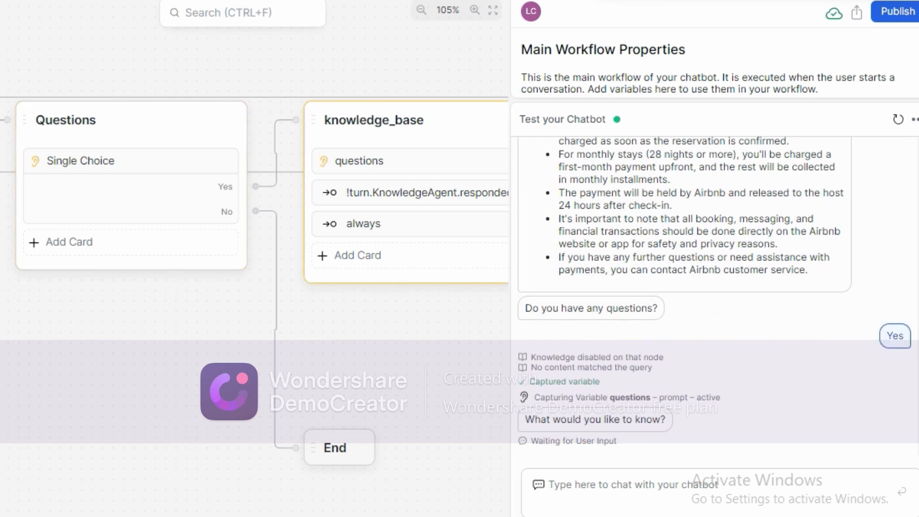
Test the error handling with the question "do aliens exist?" and answer No to end the conversation
click(594, 485)
text(do aliens exist?)
key(Return)
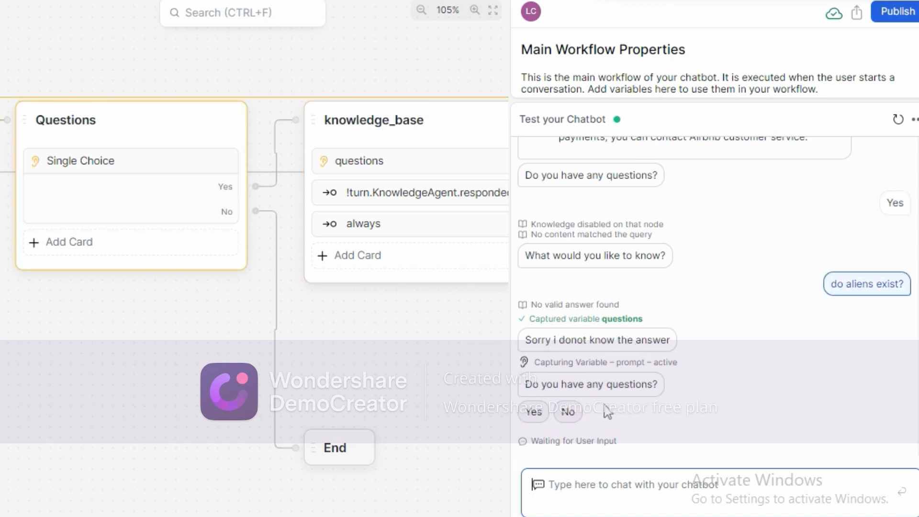
click(567, 412)
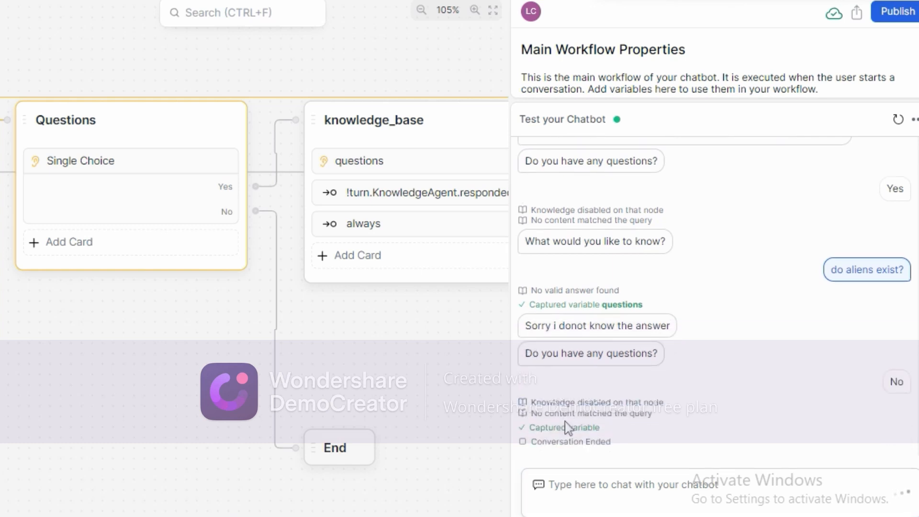
Review the conversation about contacting a host in the bot's standalone web chat
click(900, 388)
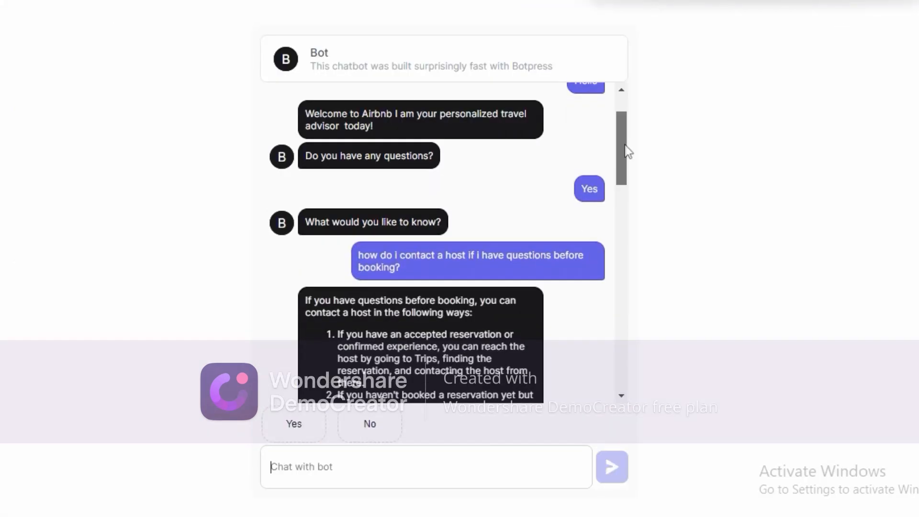
drag(625, 144, 625, 197)
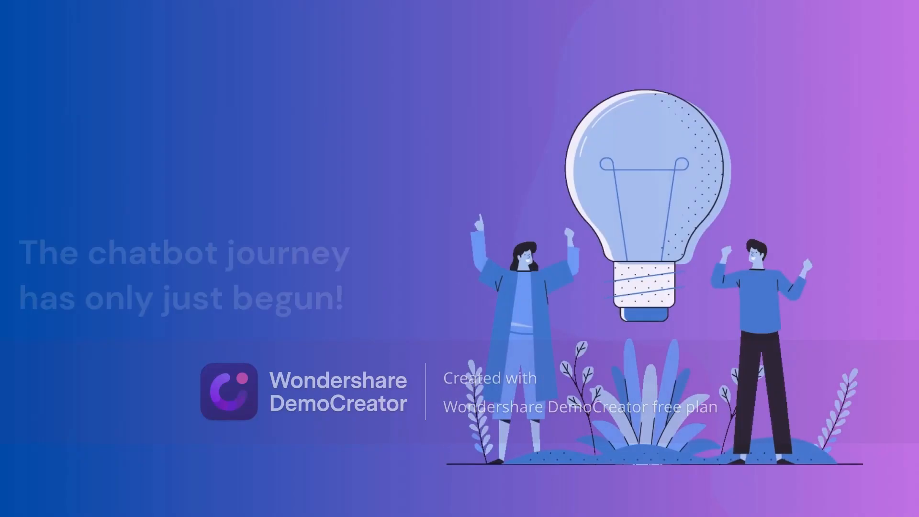